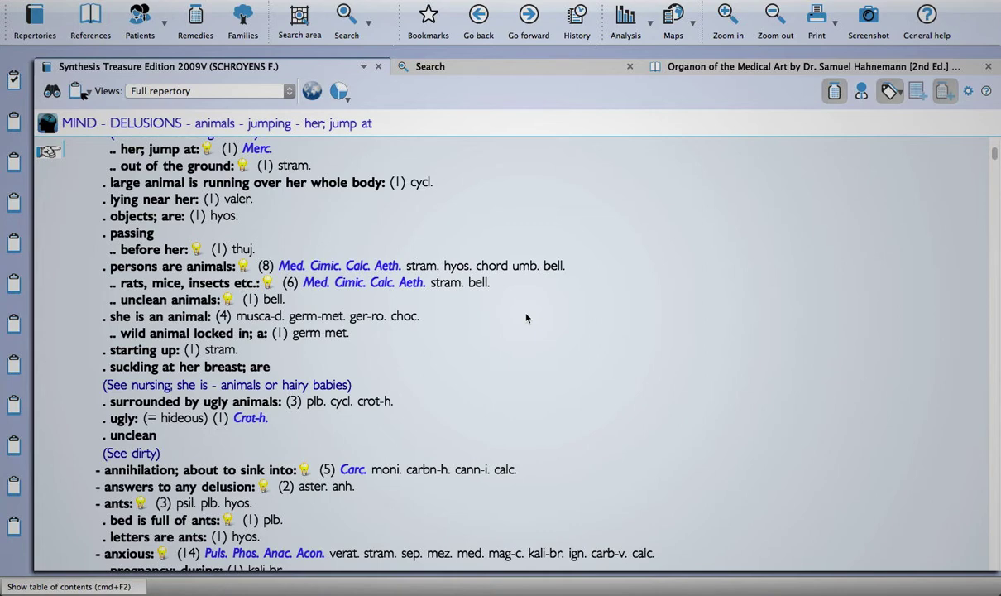
- In Keyboard settings, turn the F1, F2 standard function keys option off and back on
key(super+space)
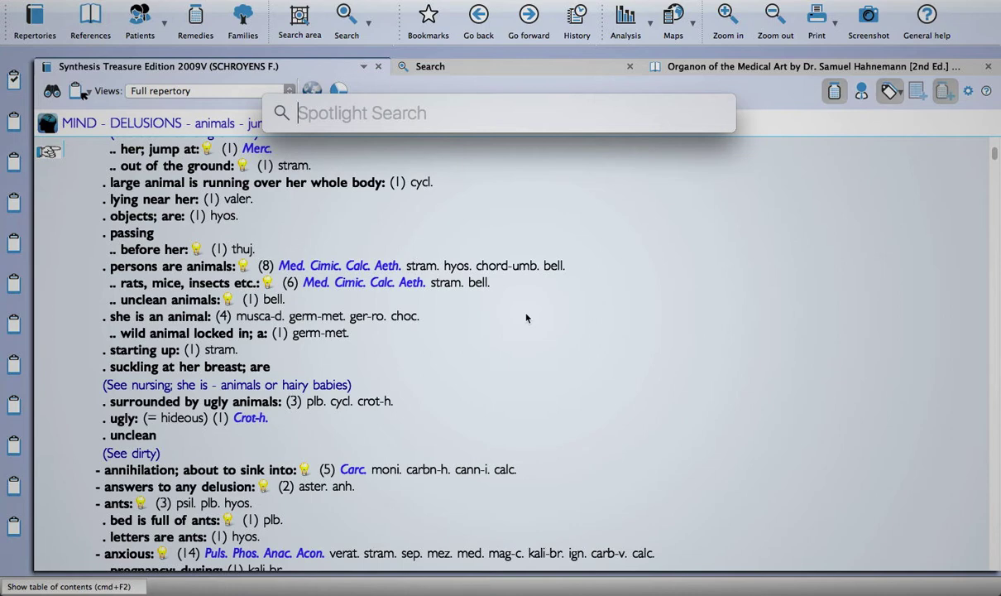
text(ke)
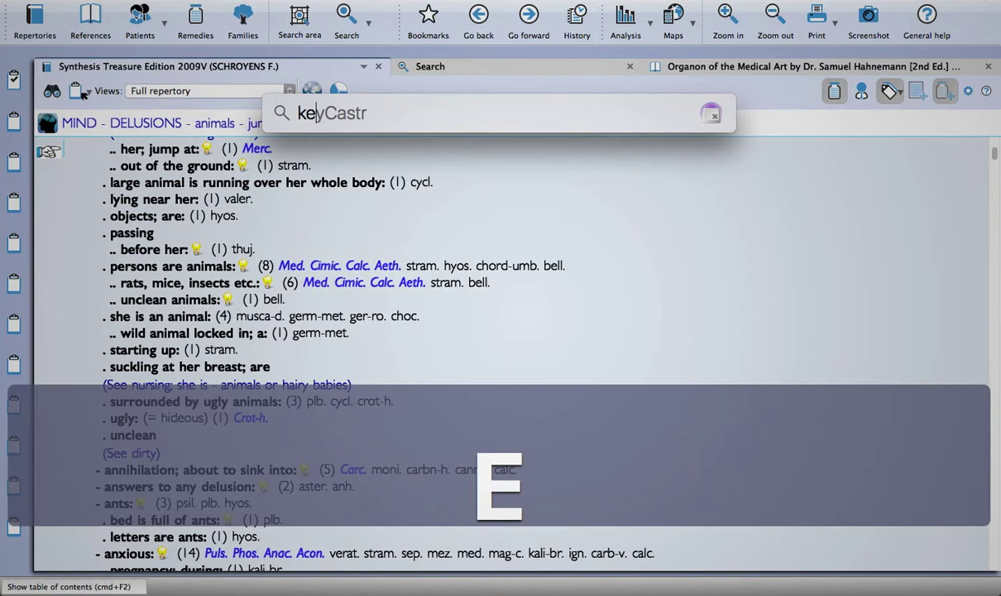
text(yboard)
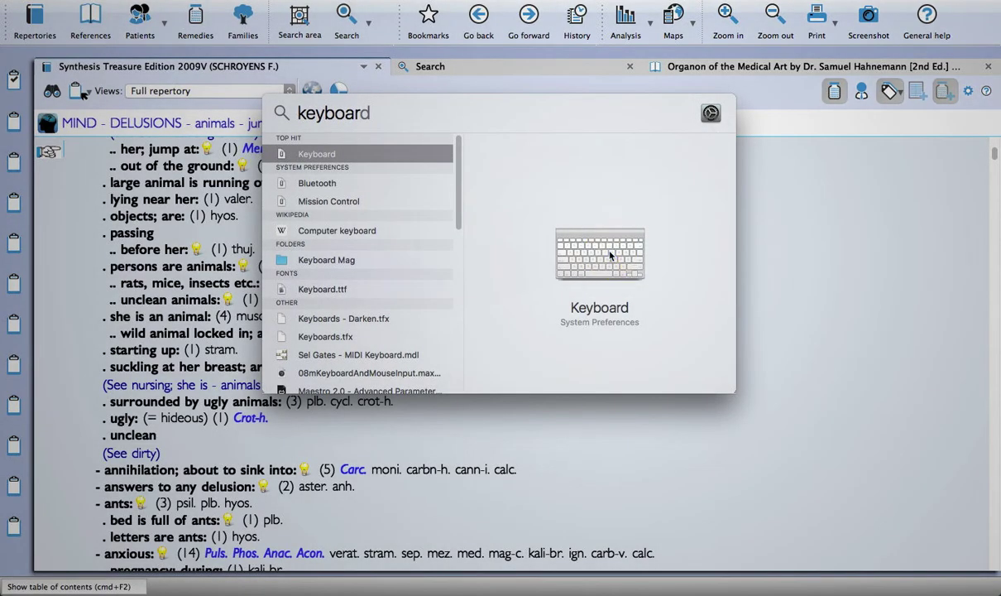
key(Return)
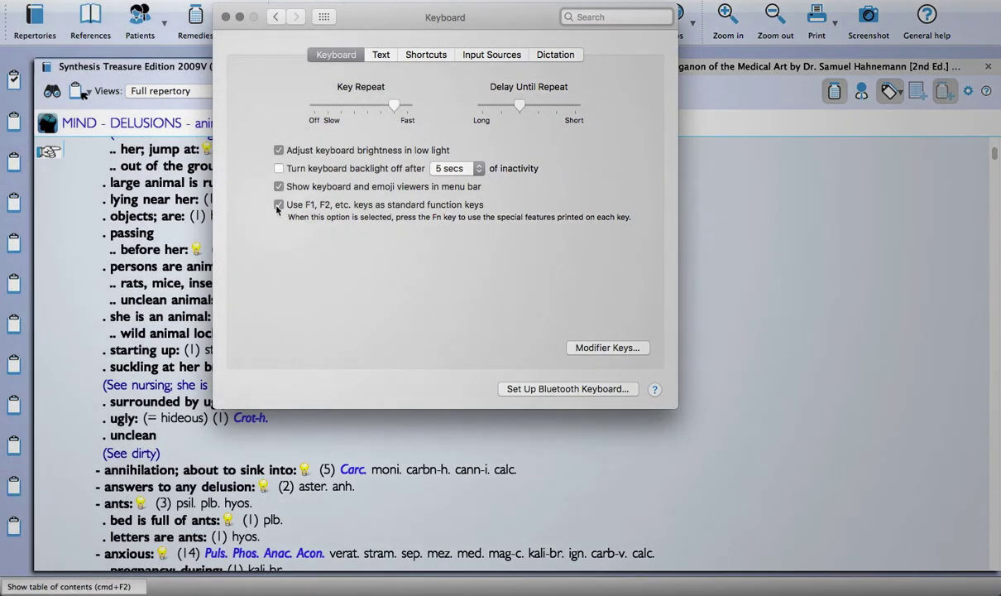
click(278, 205)
click(278, 205)
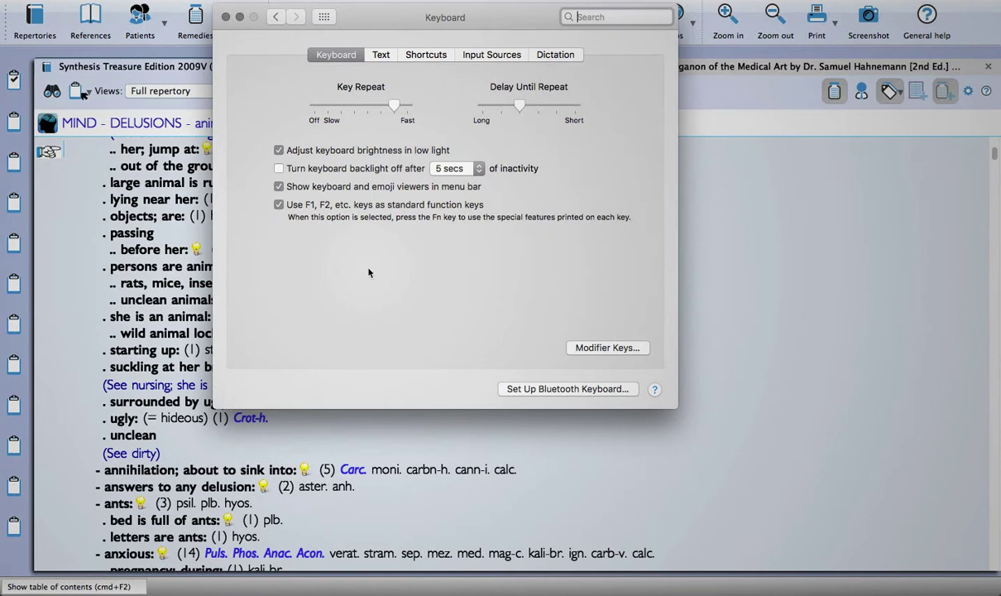
click(369, 272)
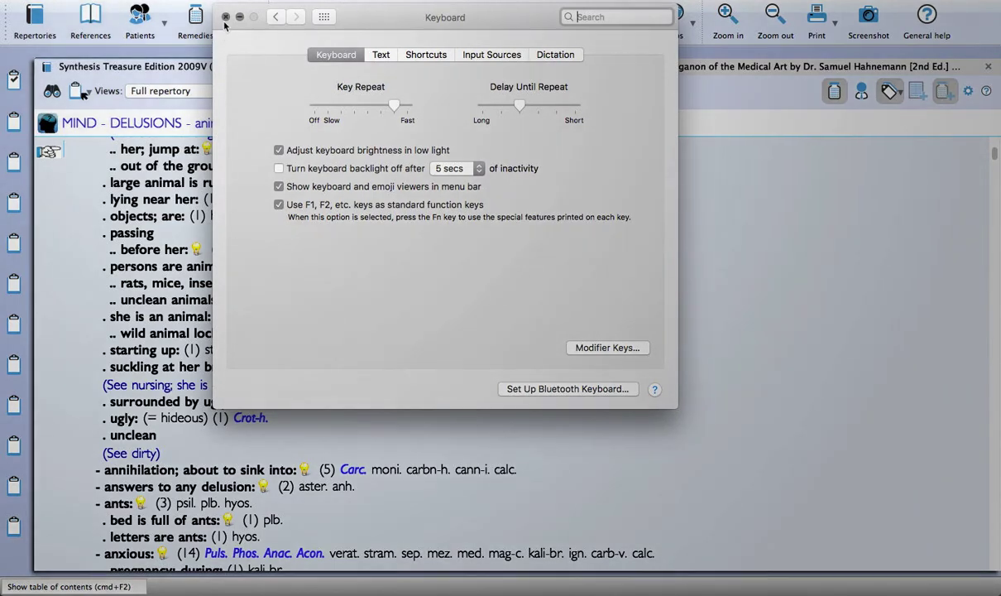
click(225, 17)
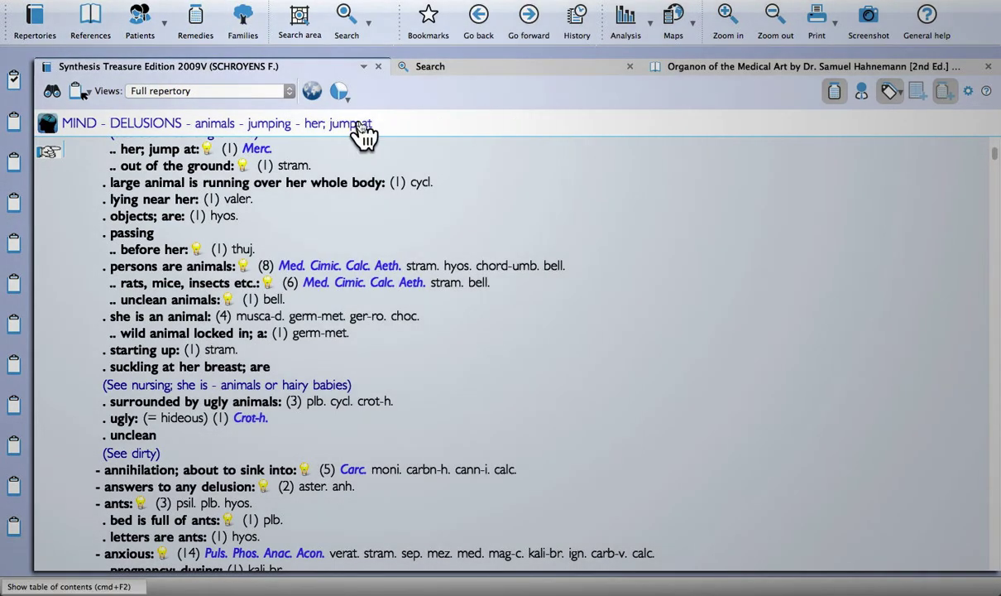
- In Trackpad settings, turn secondary click off and then back on
key(super+space)
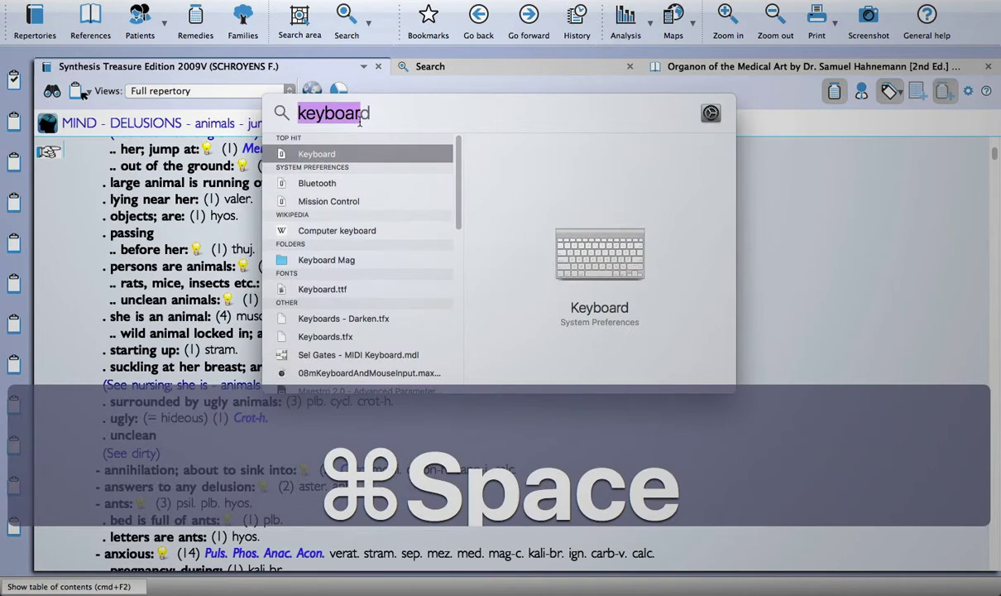
text(trac)
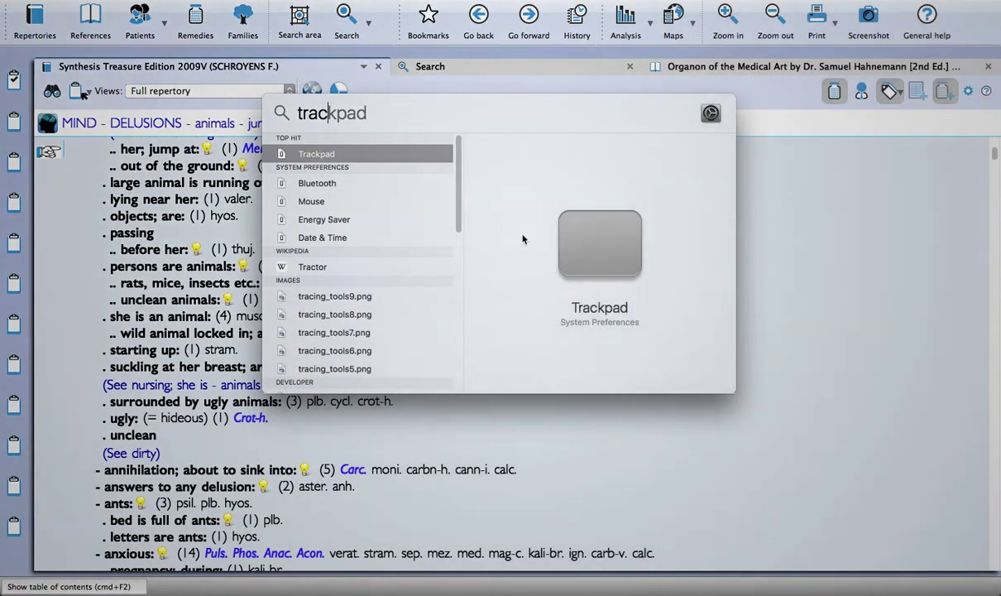
key(Return)
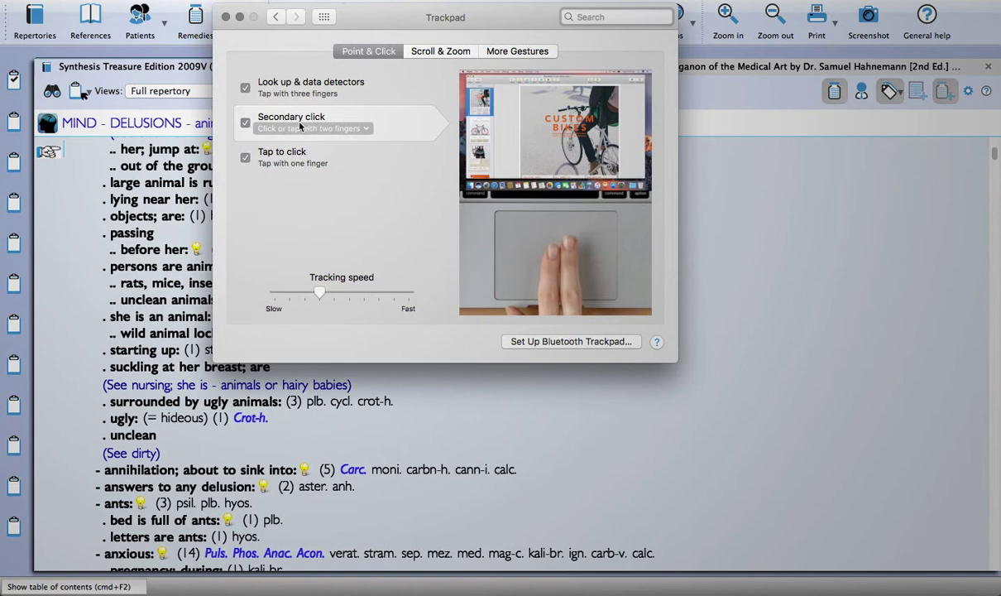
click(245, 123)
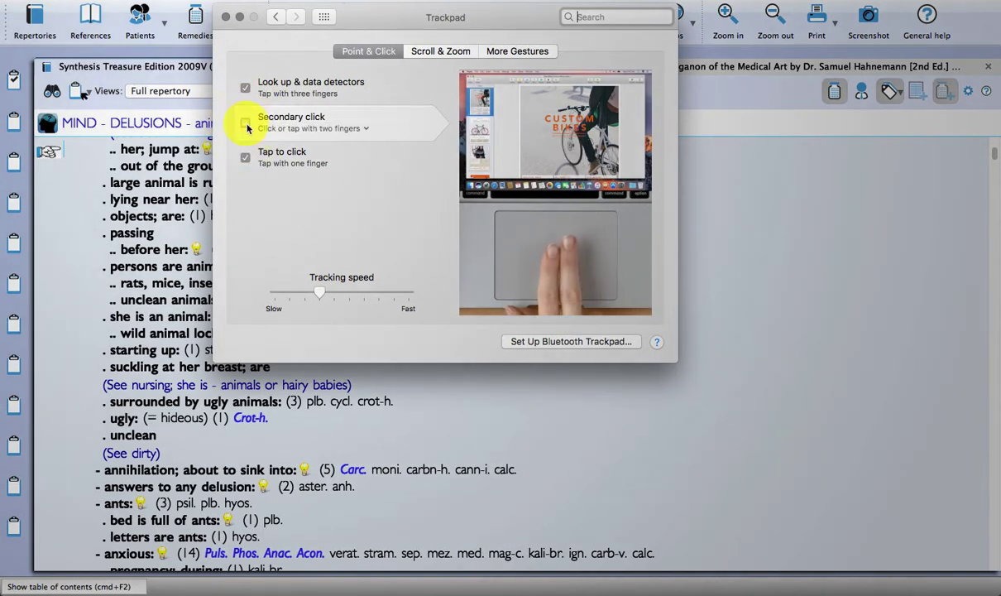
click(246, 124)
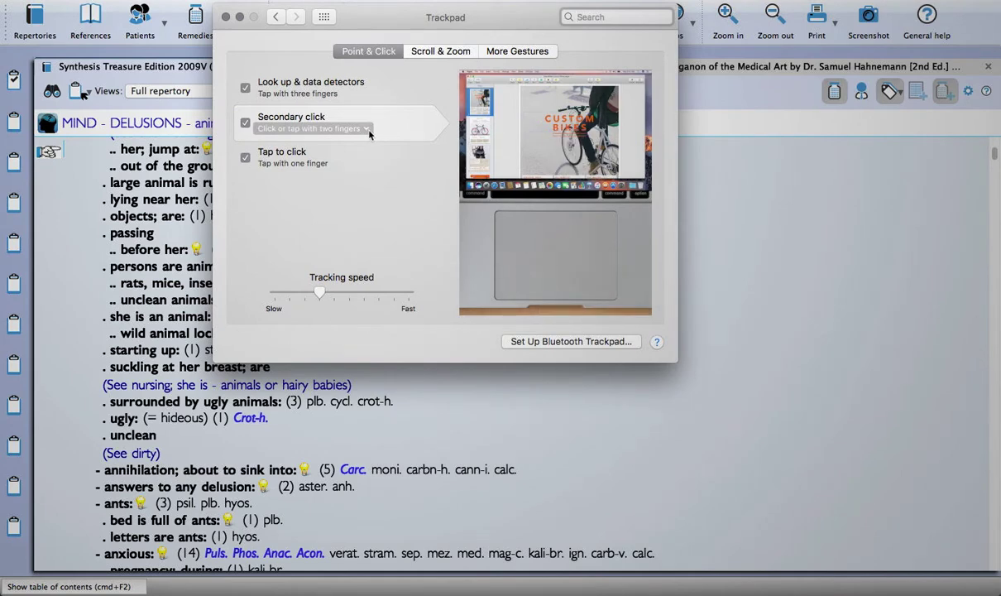
- Try bottom-right-corner secondary click, restore two-finger click or tap, and quit settings
click(367, 132)
click(365, 156)
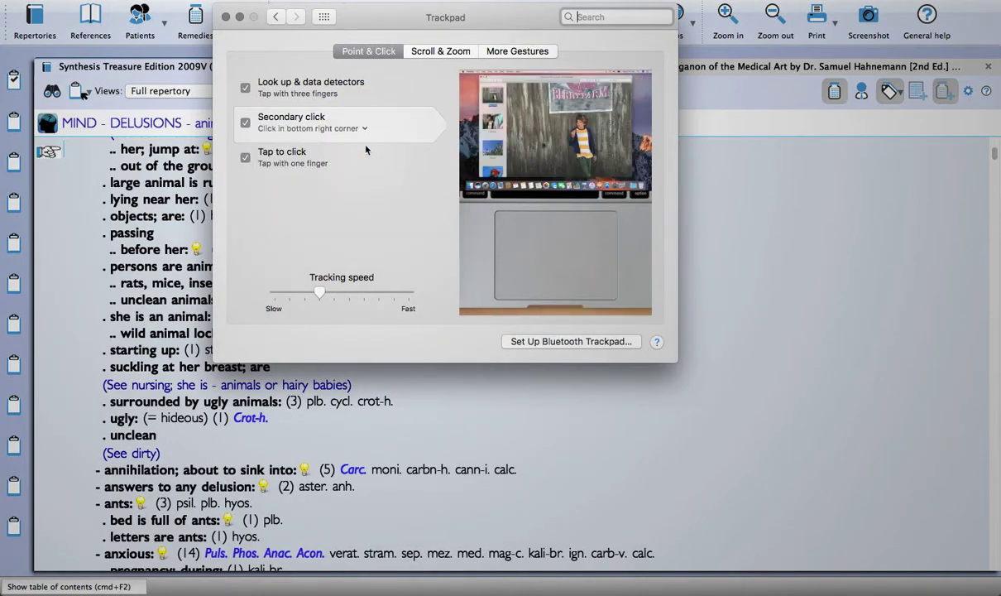
click(367, 131)
click(358, 143)
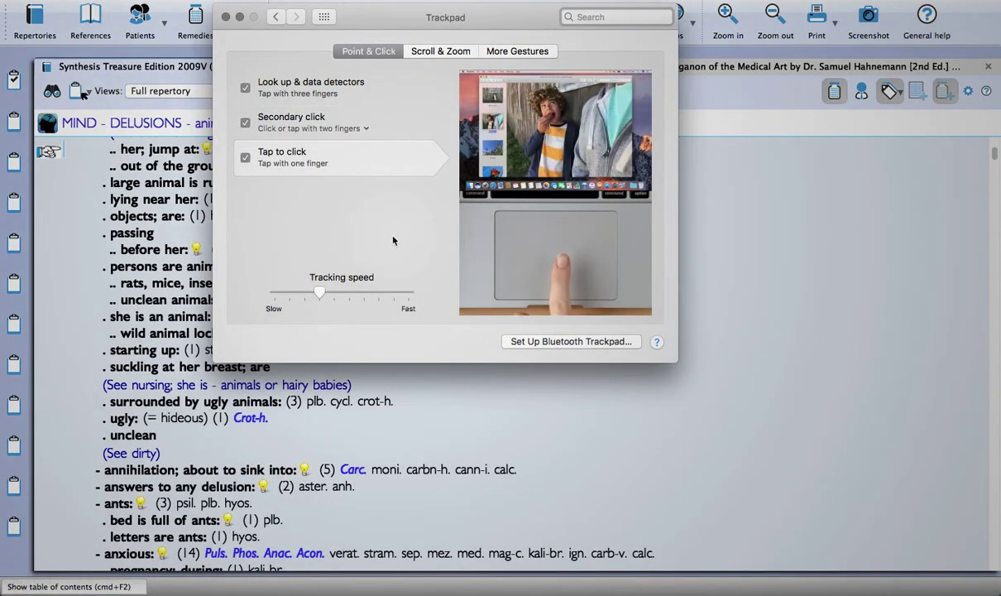
key(super)
key(super+q)
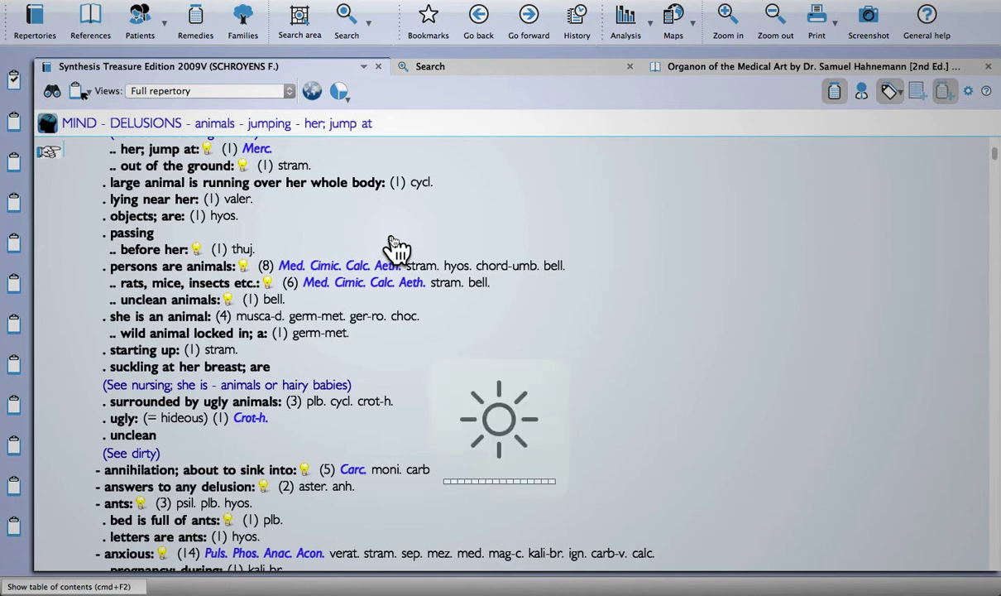
- Test the volume and brightness keys, then try the F2 chapter and F3 rubric navigation windows
key(XF86AudioRaiseVolume)
key(XF86AudioRaiseVolume)
key(XF86AudioLowerVolume)
key(XF86AudioLowerVolume)
key(XF86AudioLowerVolume)
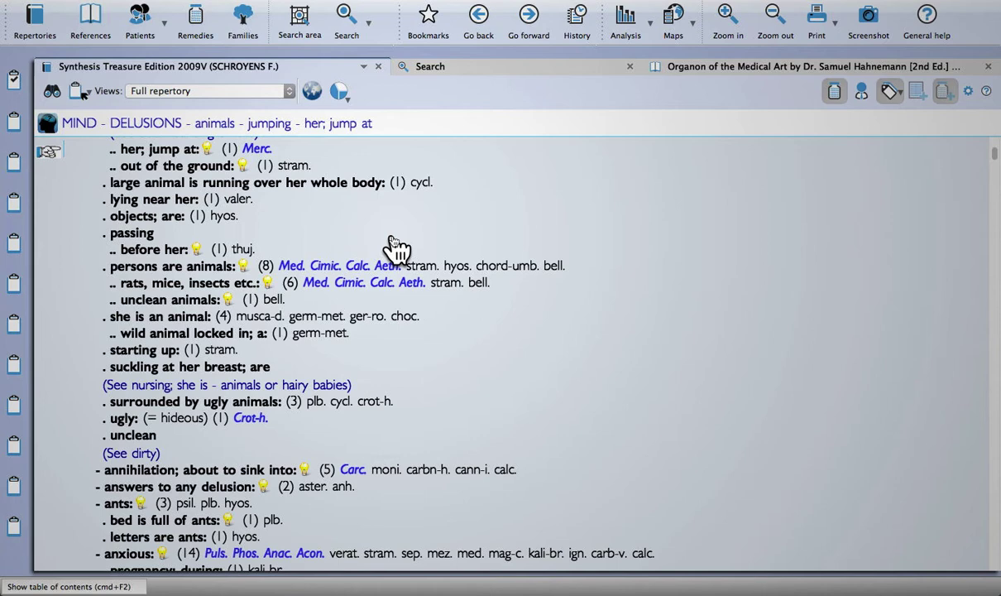
key(F1)
key(F2)
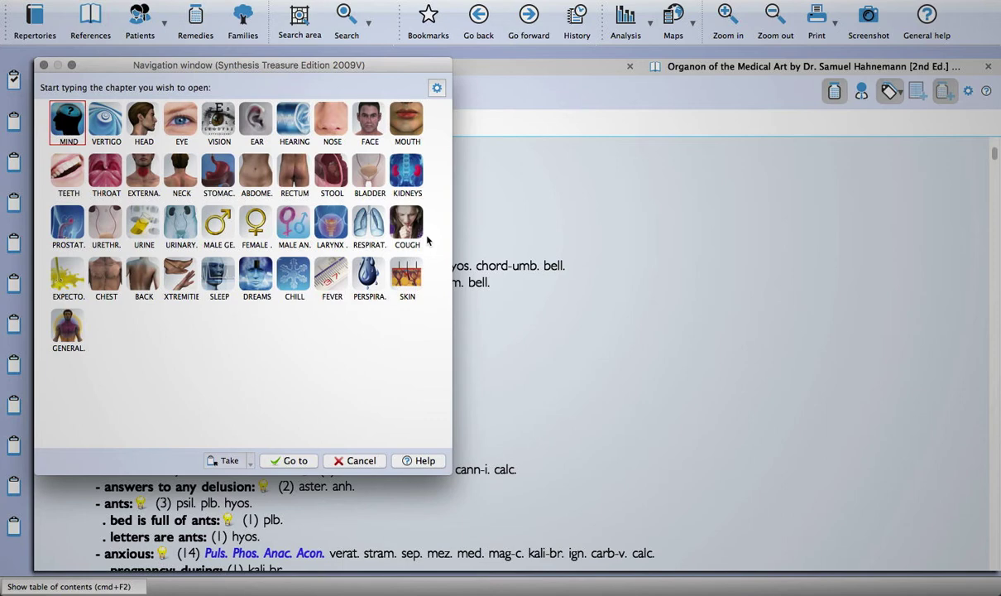
key(Escape)
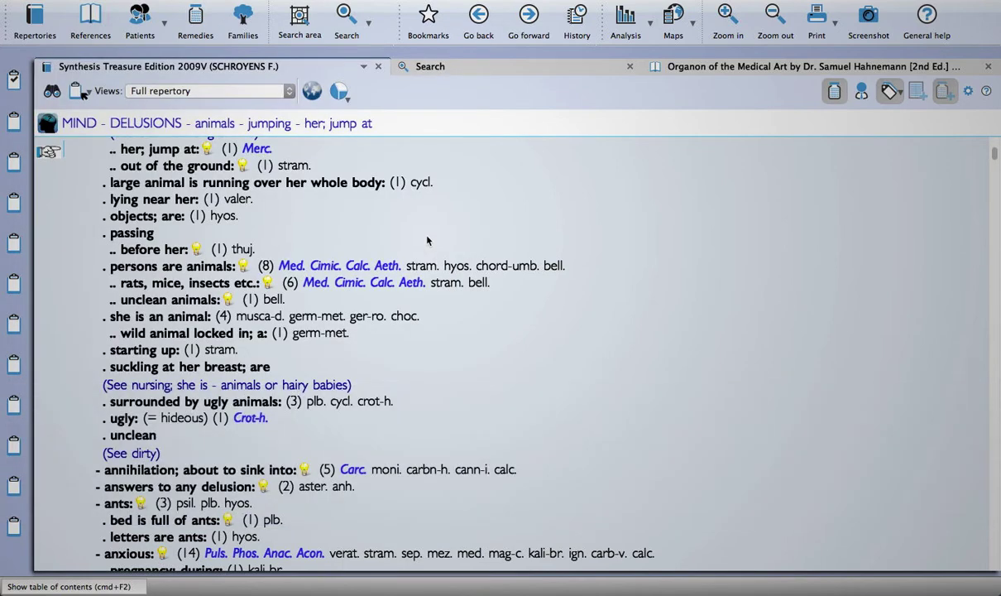
key(F3)
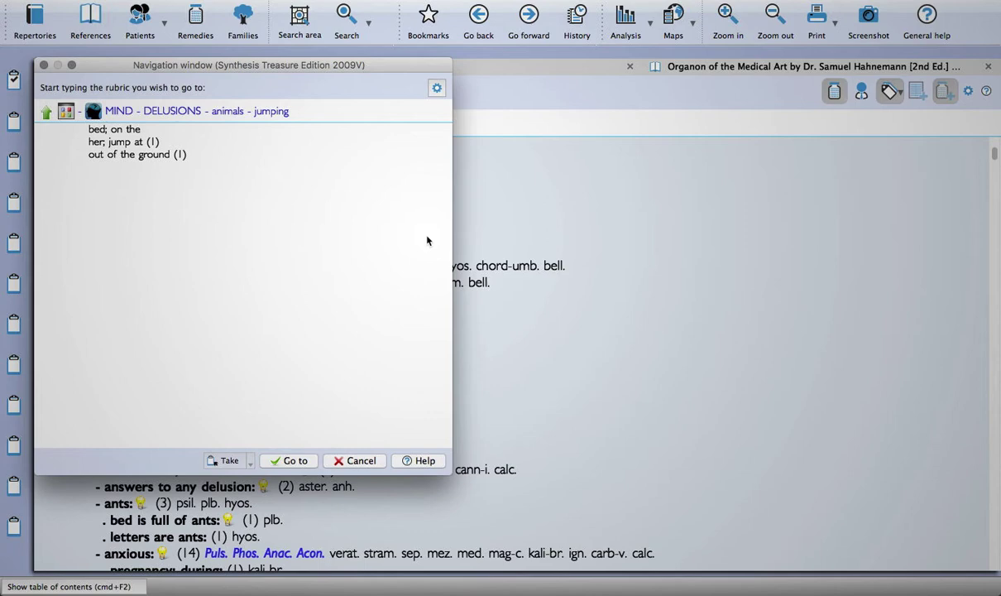
key(Escape)
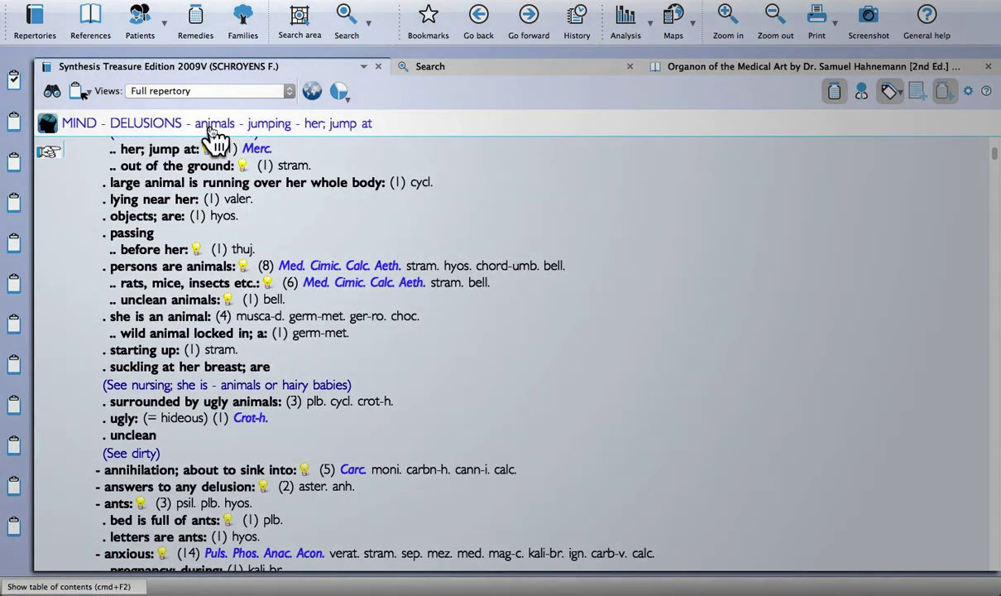
- Navigate MIND > delusi > anim to reach the 'jumping - her; jump at' rubric
key(F3)
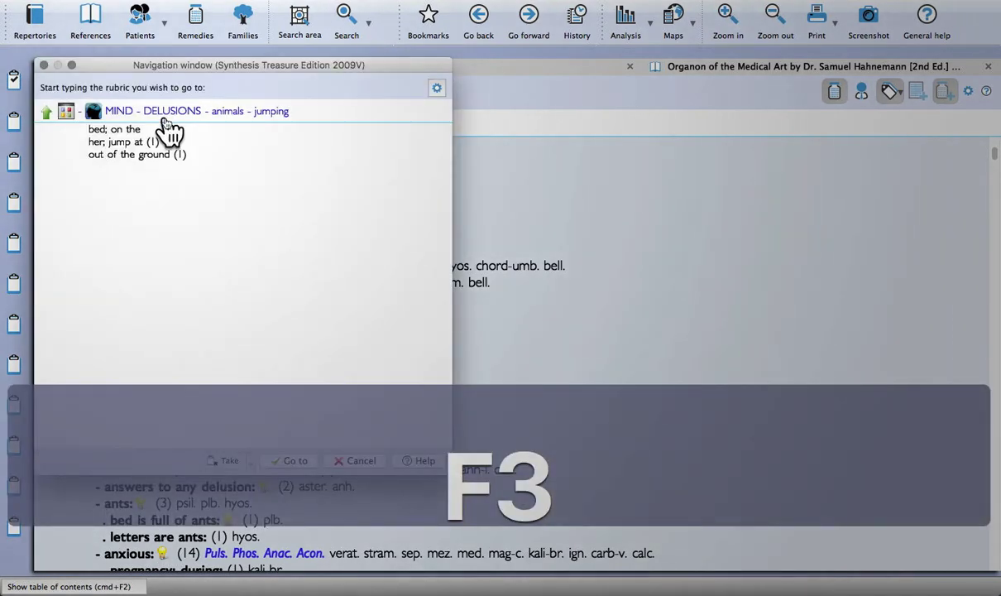
click(229, 111)
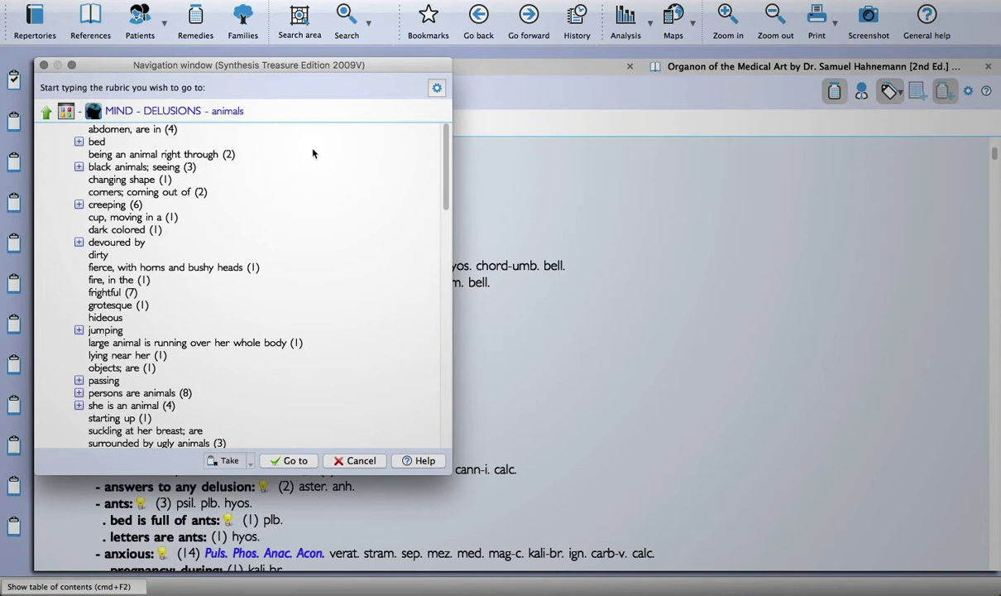
key(F2)
key(Return)
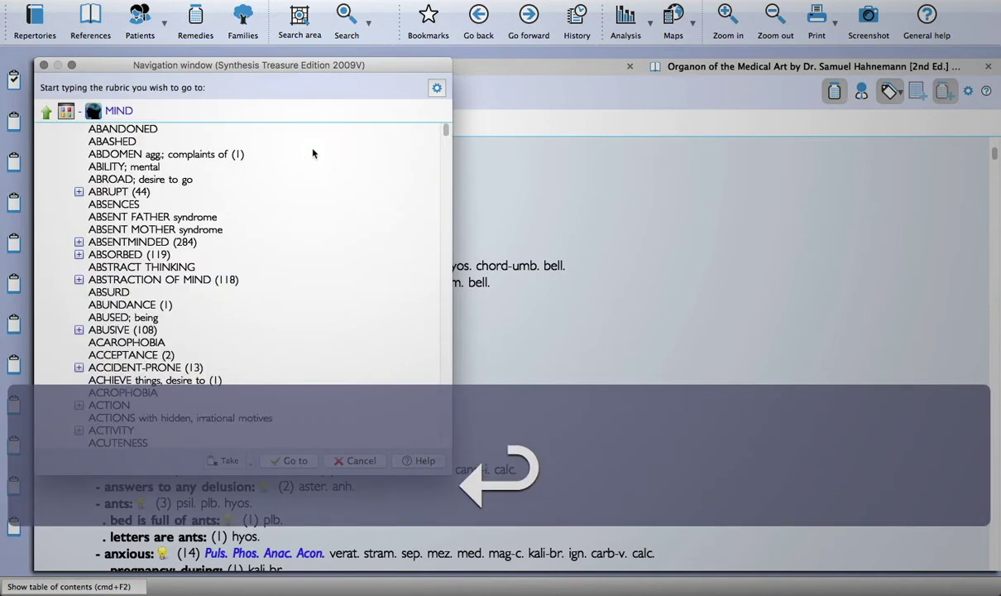
text(delusi)
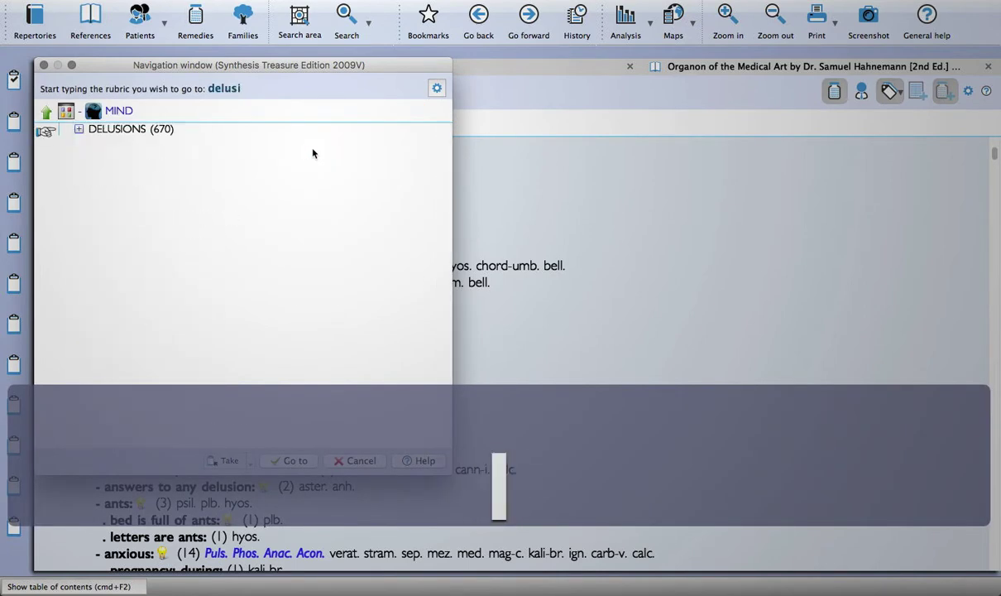
key(Return)
text(anim)
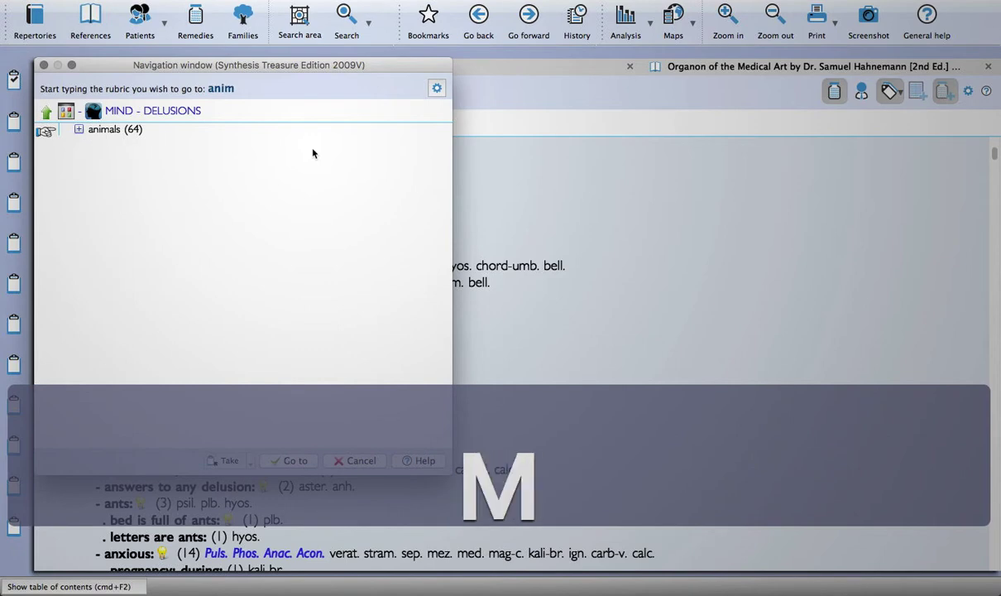
key(Return)
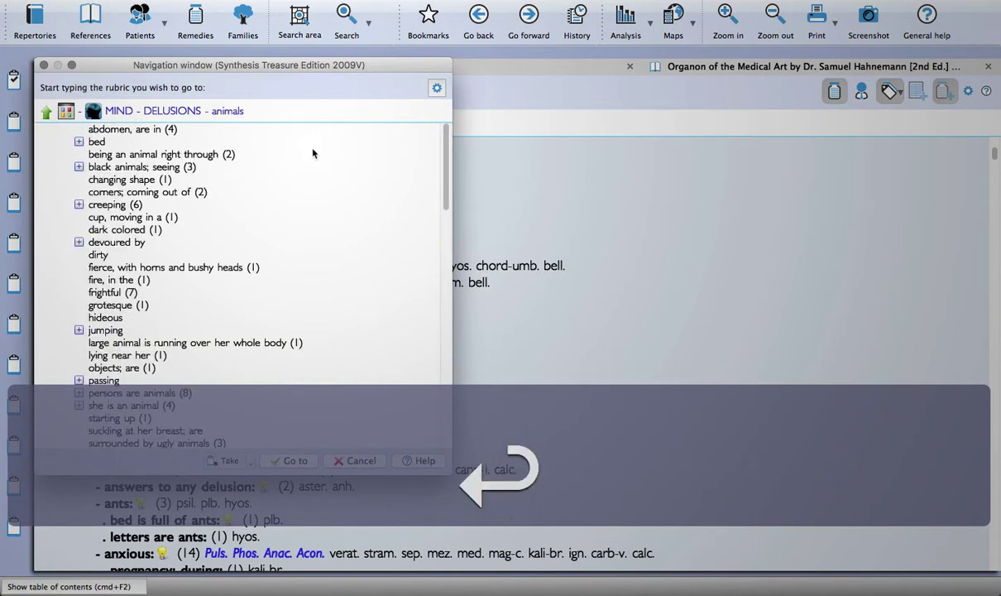
key(Return)
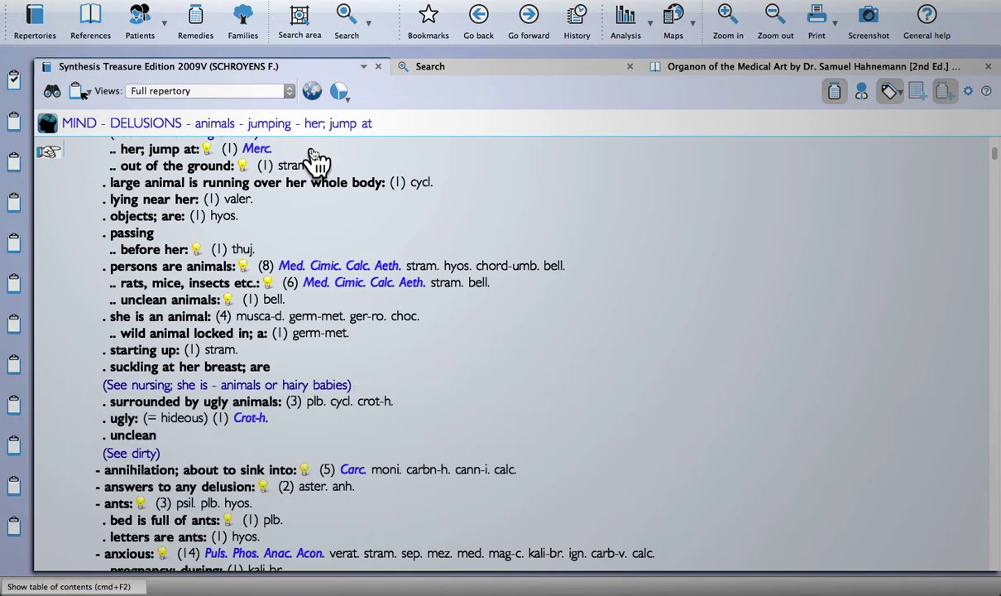
- Run a word search for 'fear' on the search page
key(F4)
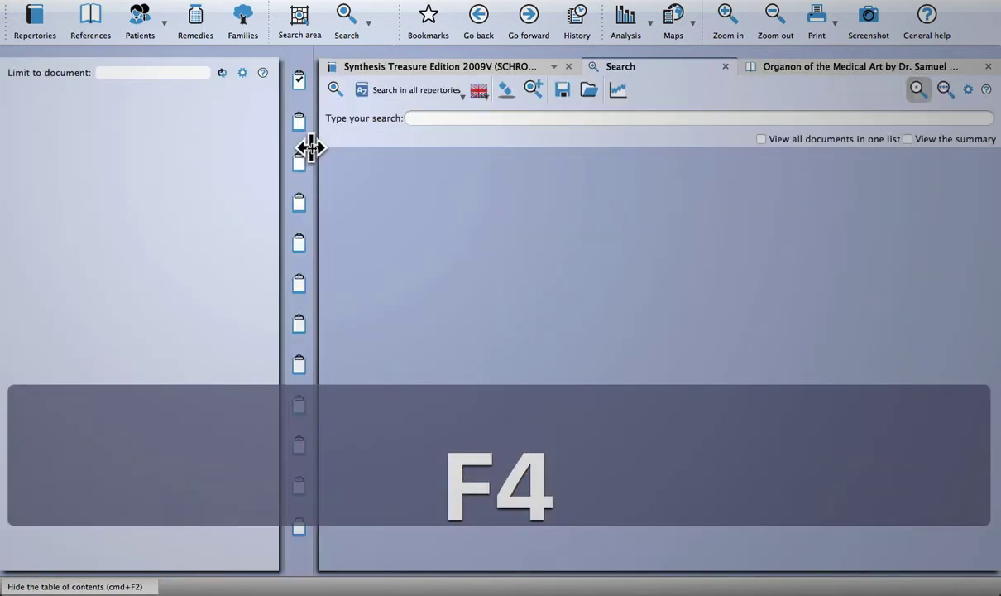
text(fear)
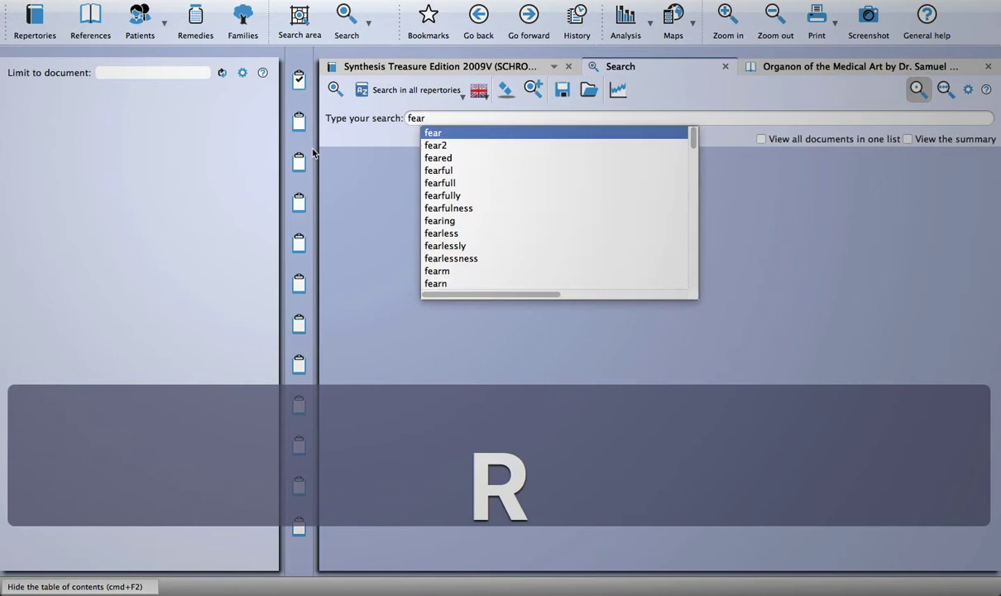
key(Return)
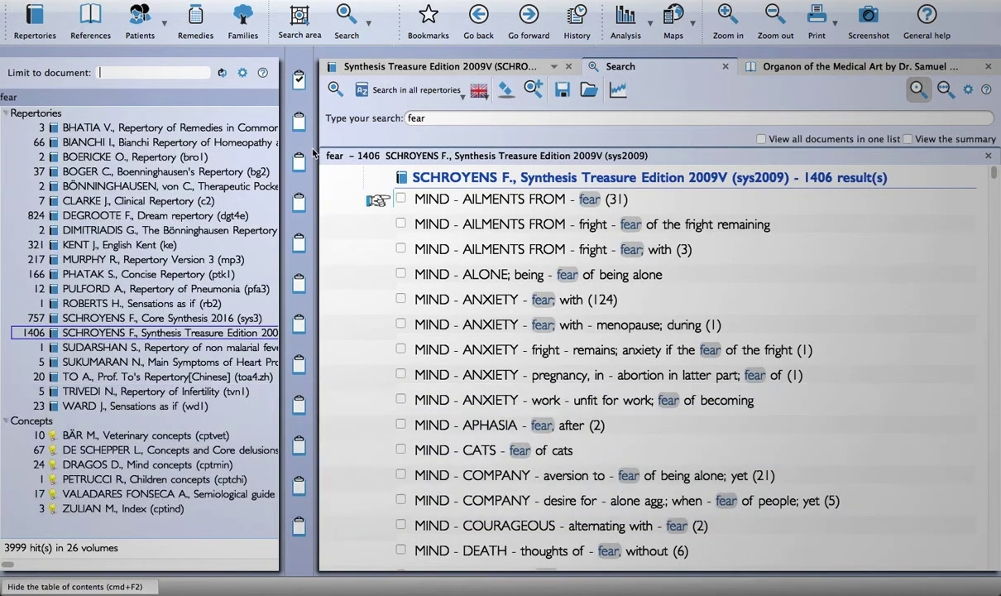
- Start a new search with the word 'delusions' and the remedy Mercurius solubilis
key(F5)
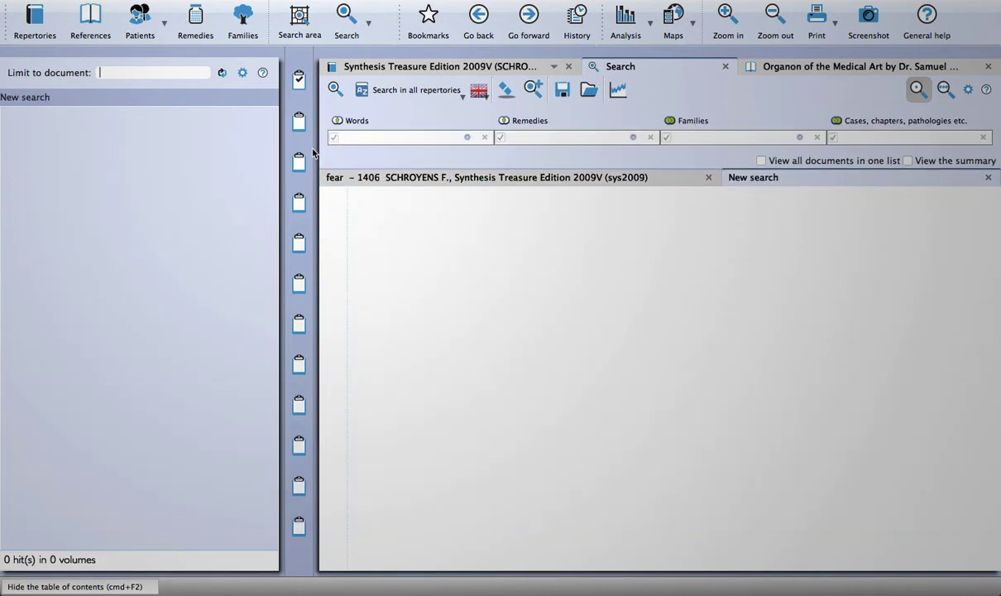
key(shift+Tab)
text(del)
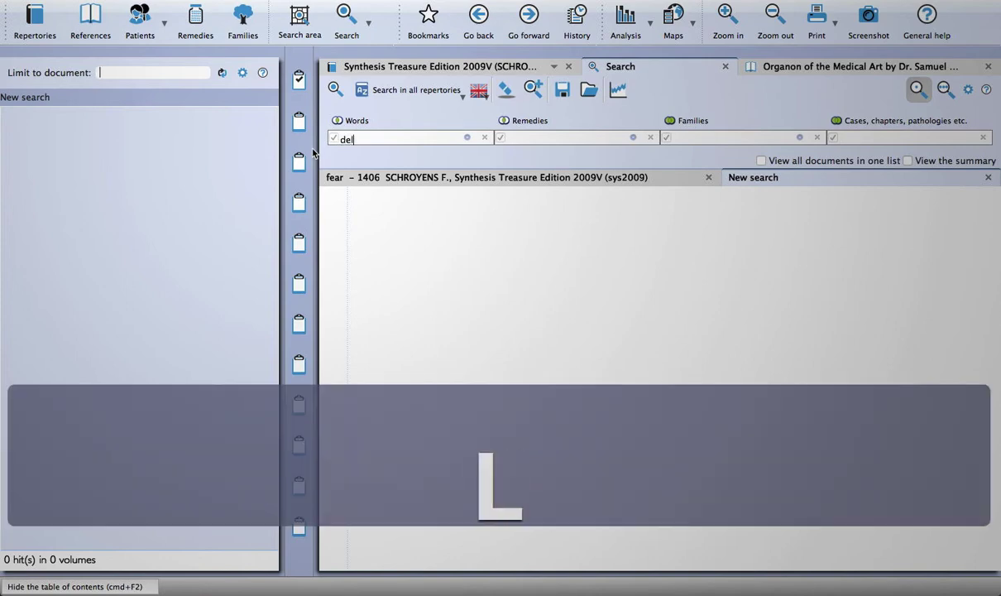
text(usions)
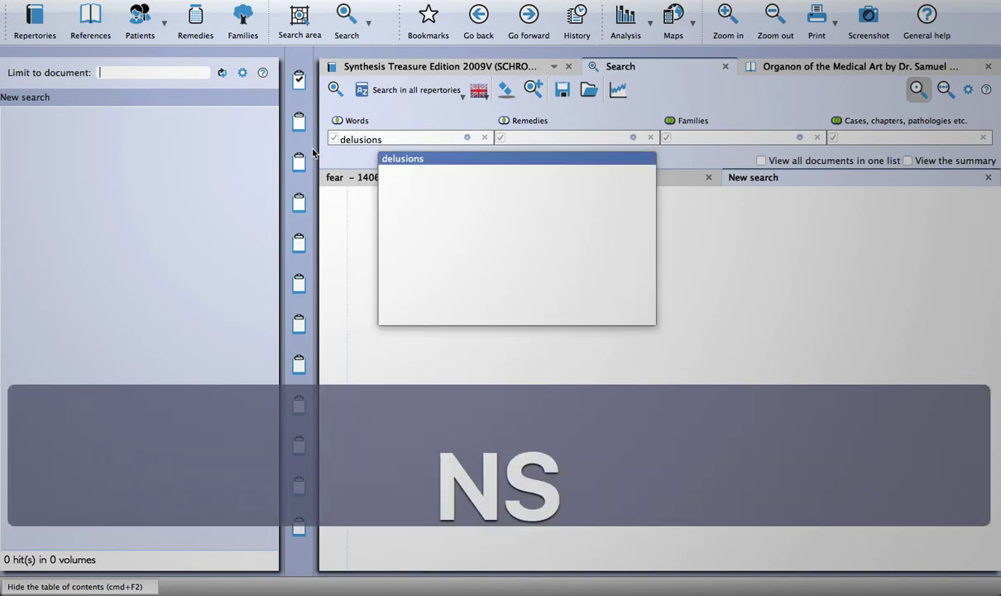
key(Tab)
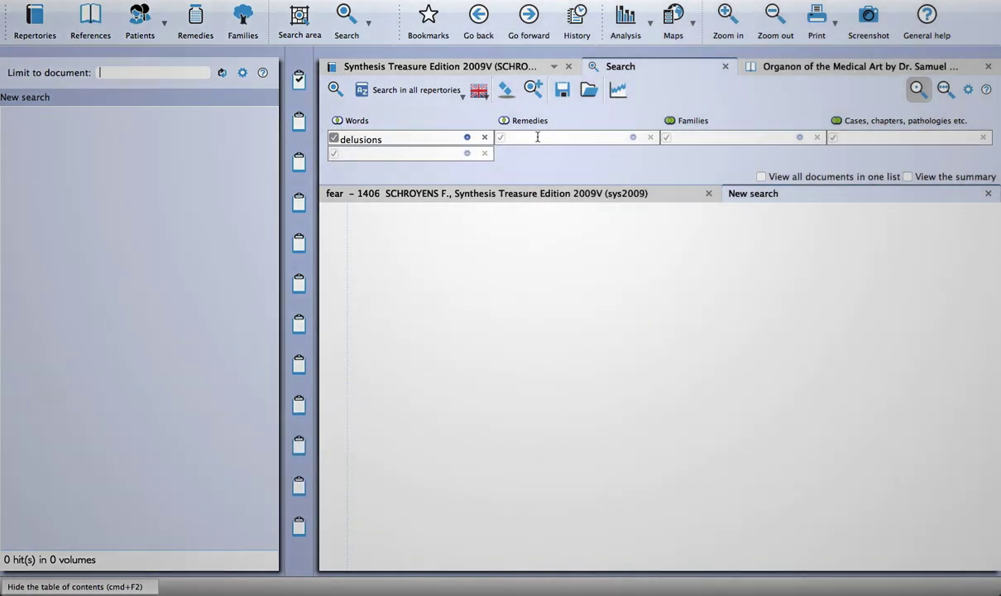
key(Tab)
text(merc)
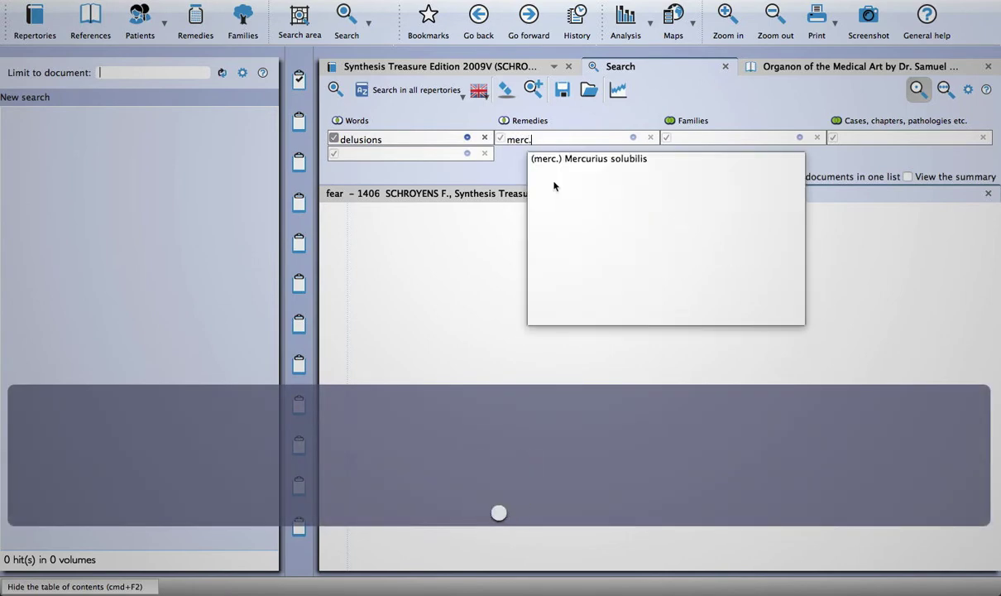
key(Down)
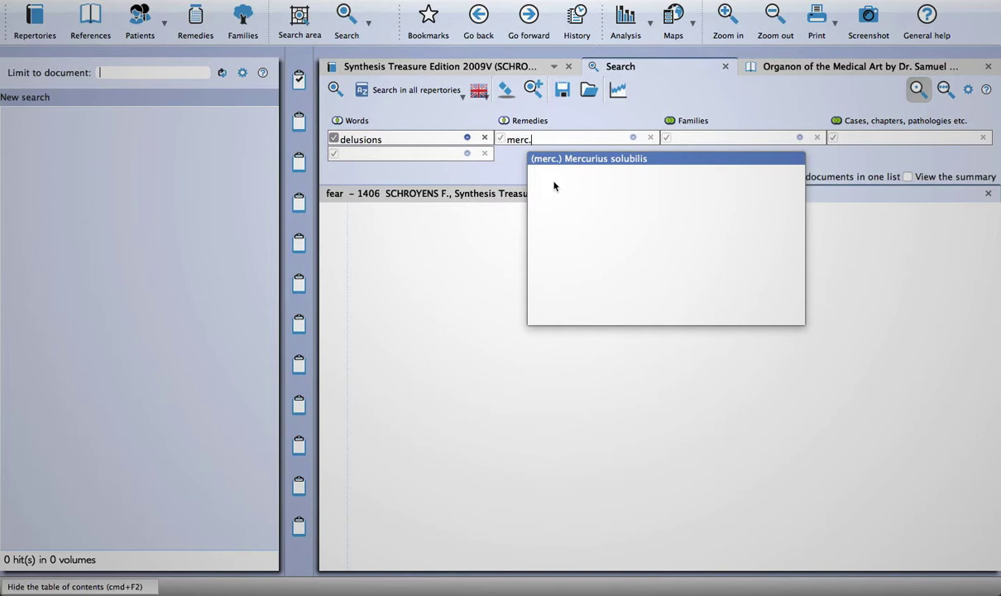
key(Return)
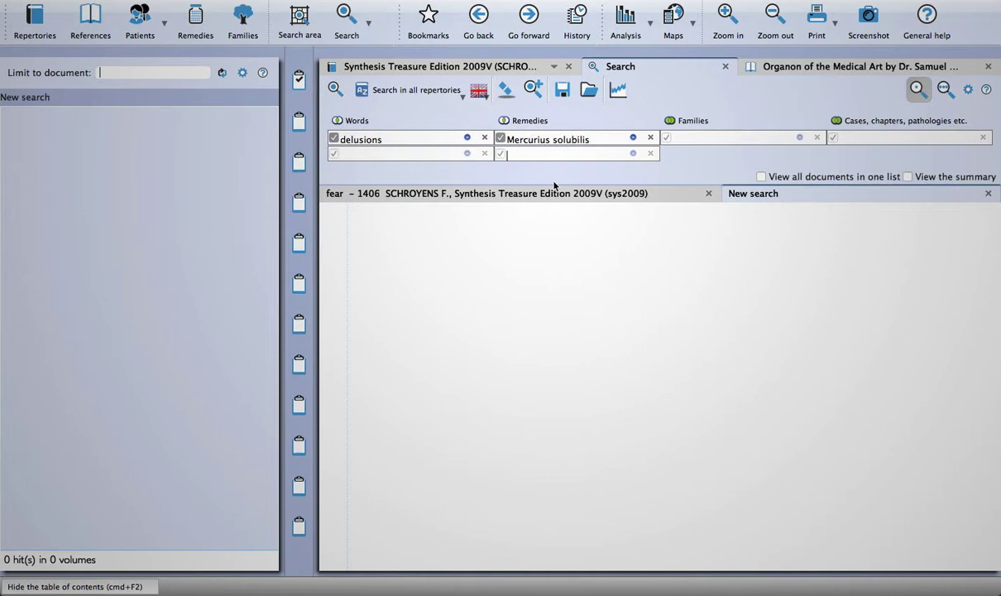
- Limit the Mercurius solubilis criterion to rubrics containing less than or equal to 1 remedy
click(634, 139)
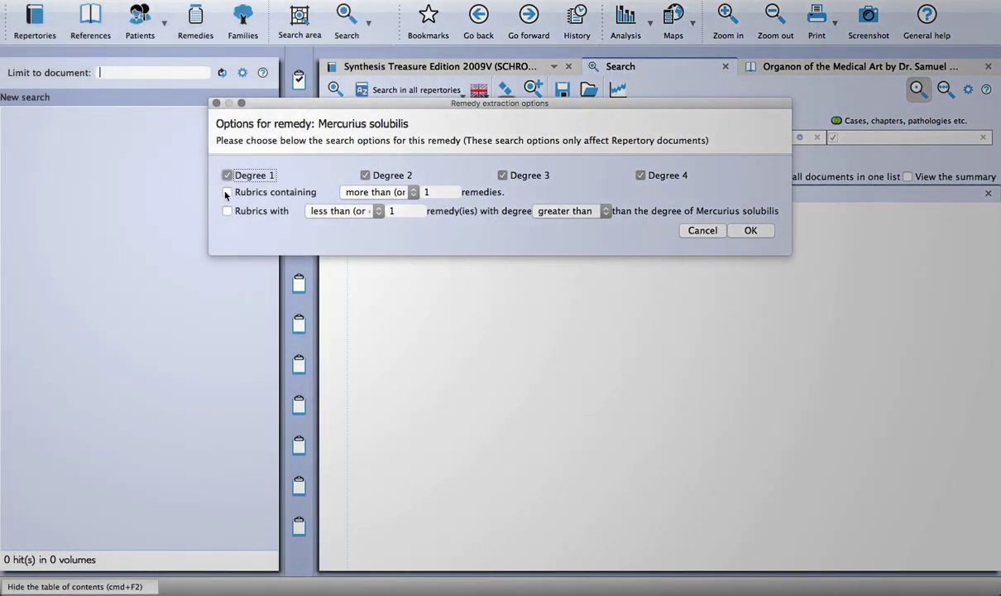
click(227, 192)
click(375, 192)
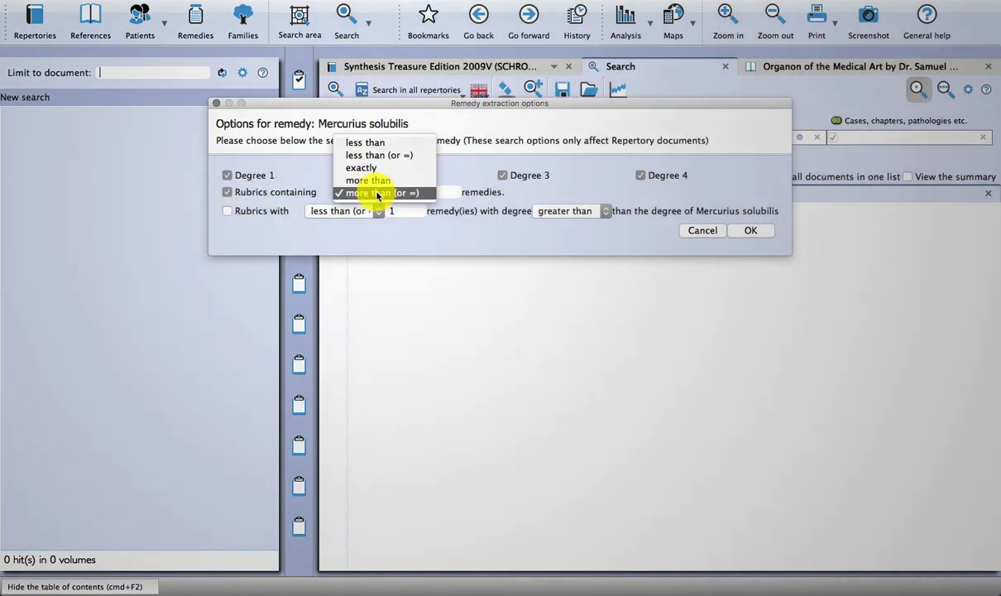
click(379, 155)
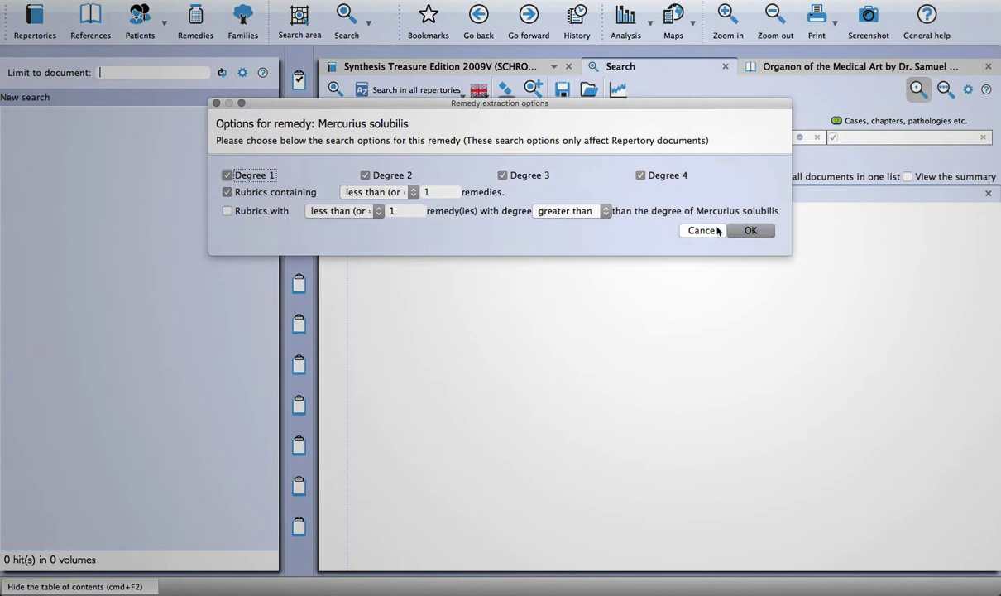
click(742, 232)
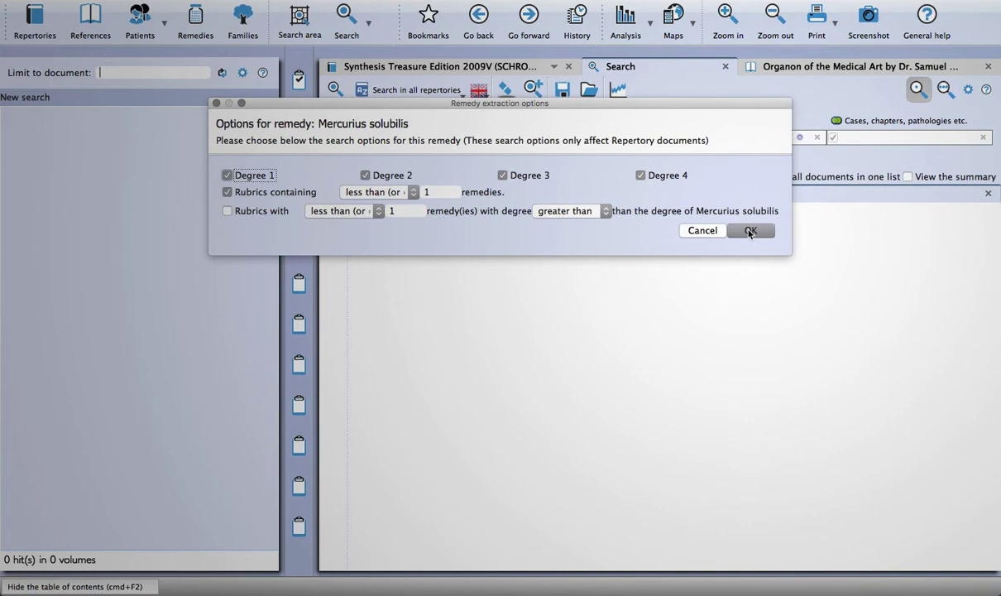
key(Return)
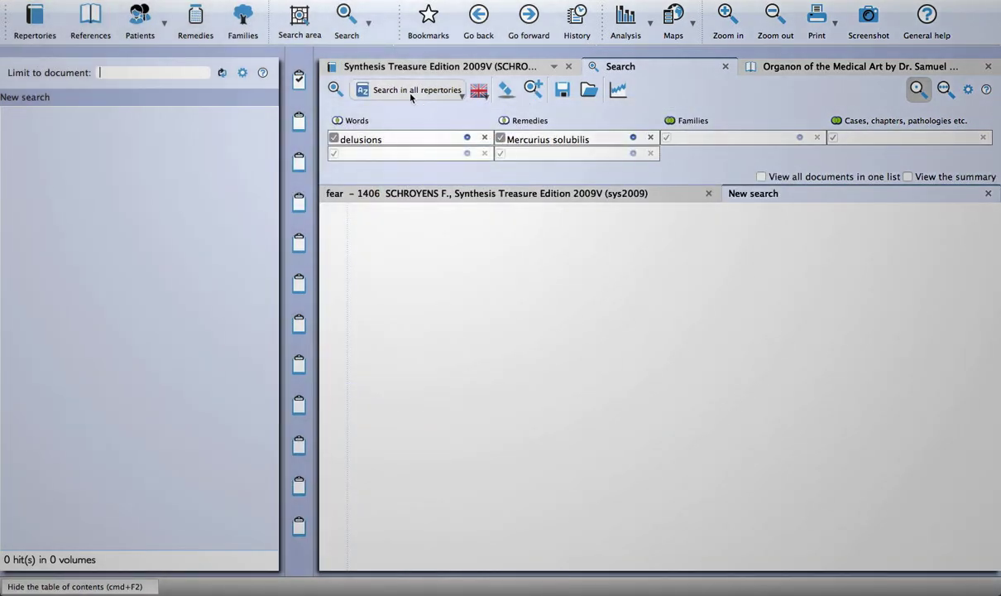
- Keep the 'Search in all repertories' scope unchanged and confirm the delusions/Mercurius criteria
click(412, 91)
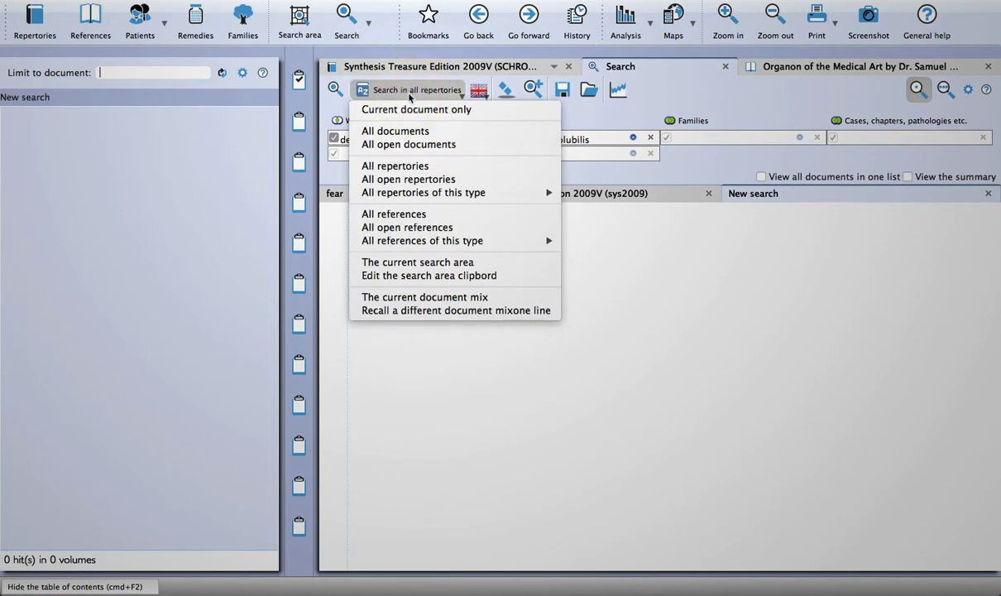
click(395, 91)
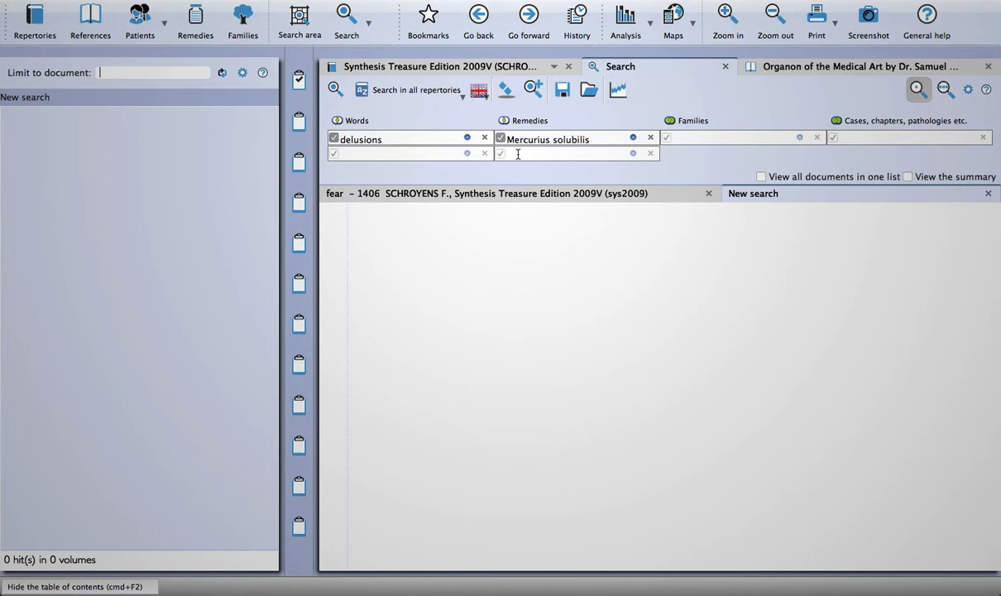
click(518, 154)
key(Return)
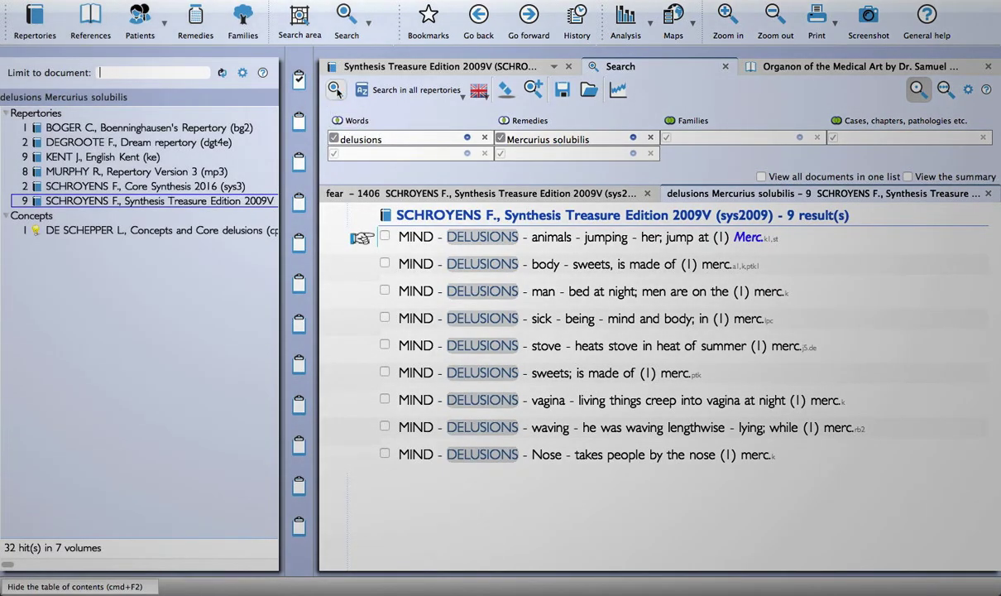
- Run the search, then check and uncheck all nine Synthesis results, leaving them unmarked
click(336, 91)
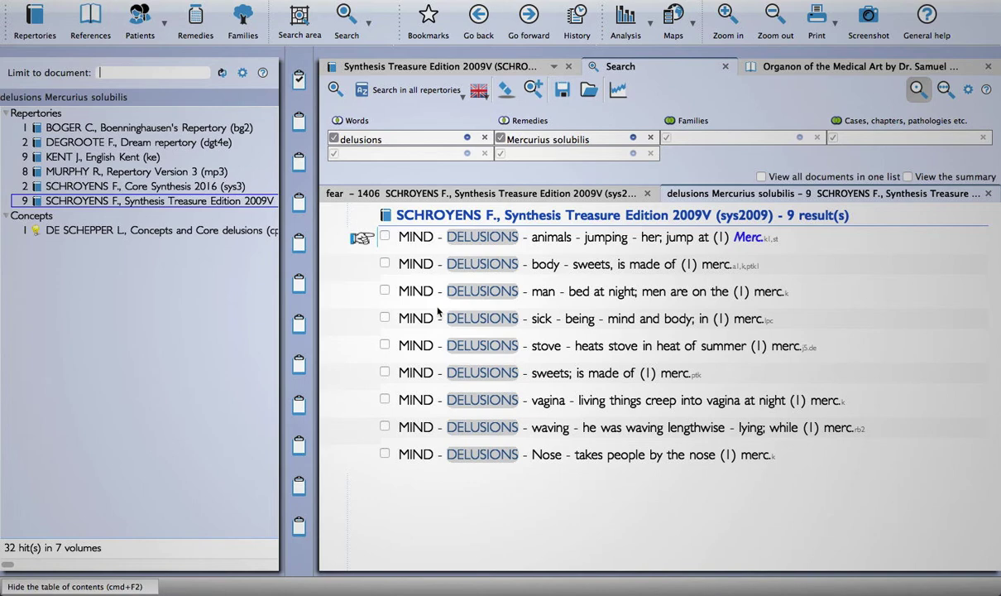
key(super+a)
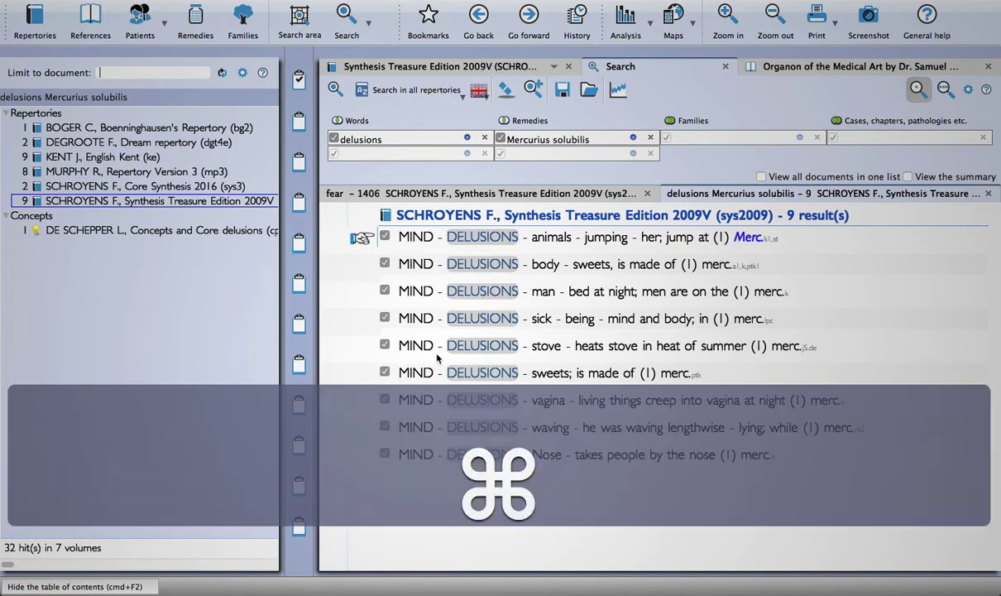
key(shift+super+a)
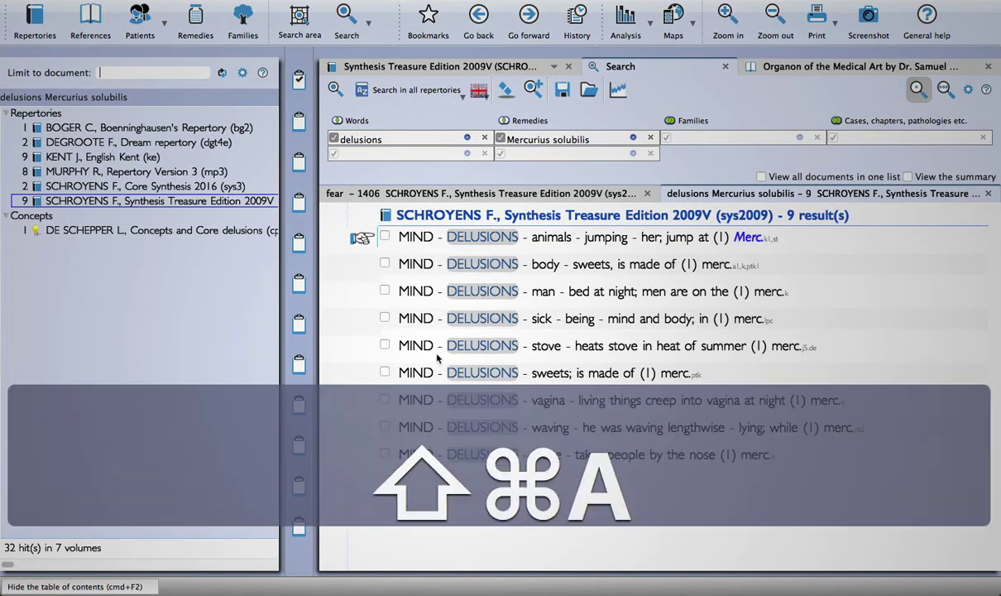
right_click(422, 348)
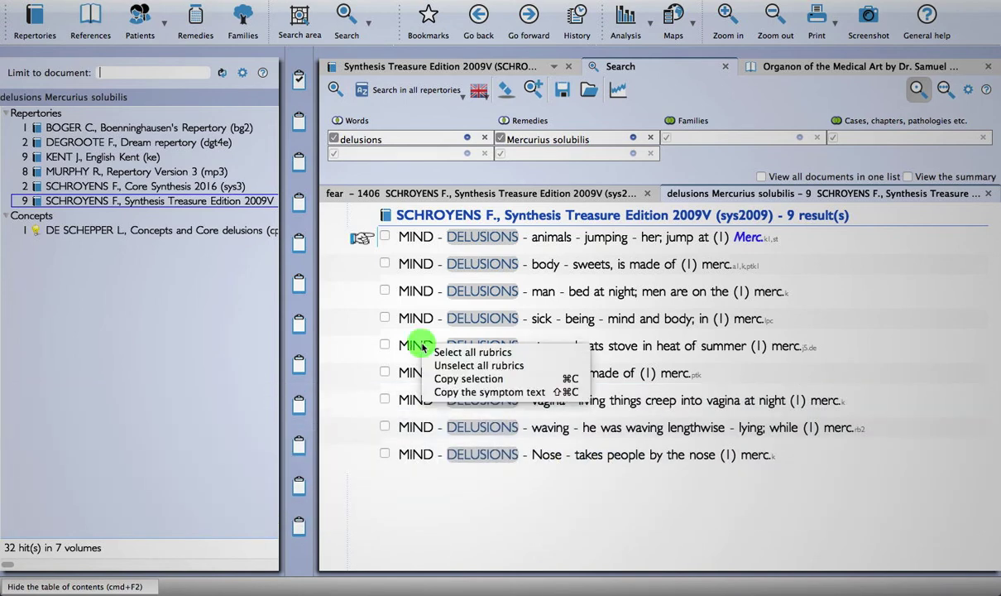
click(464, 352)
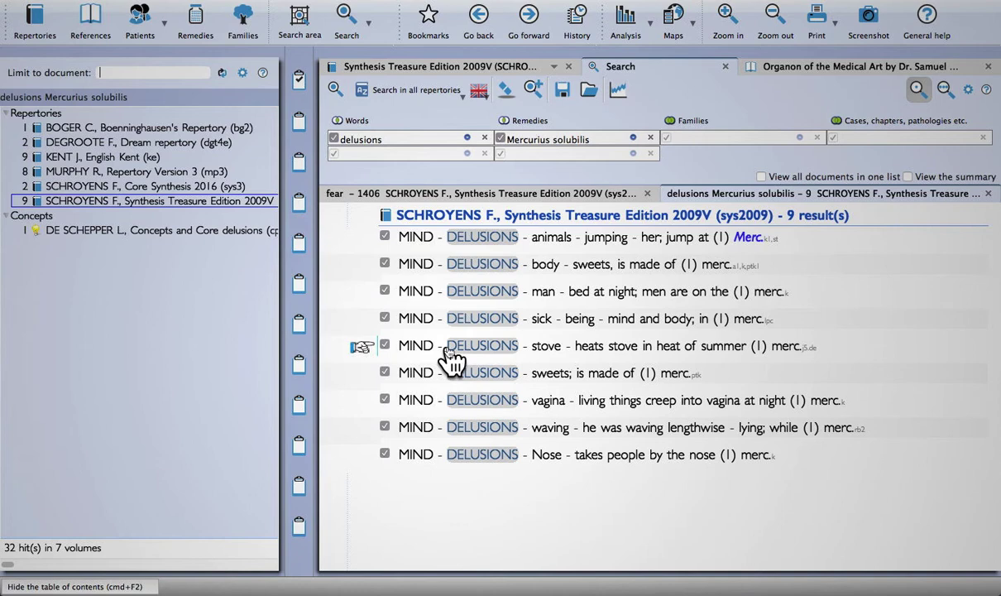
key(shift+super+a)
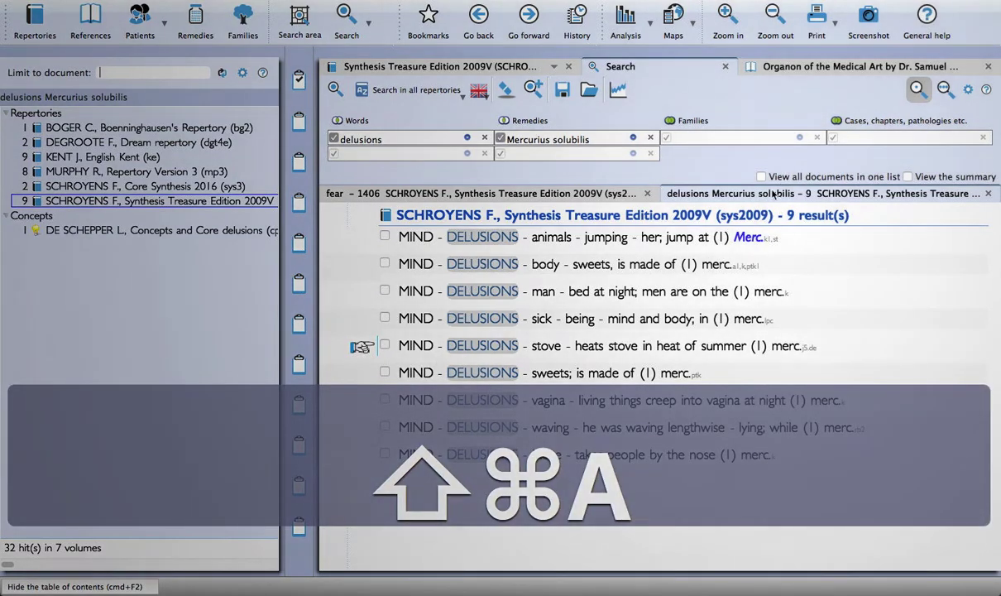
click(761, 178)
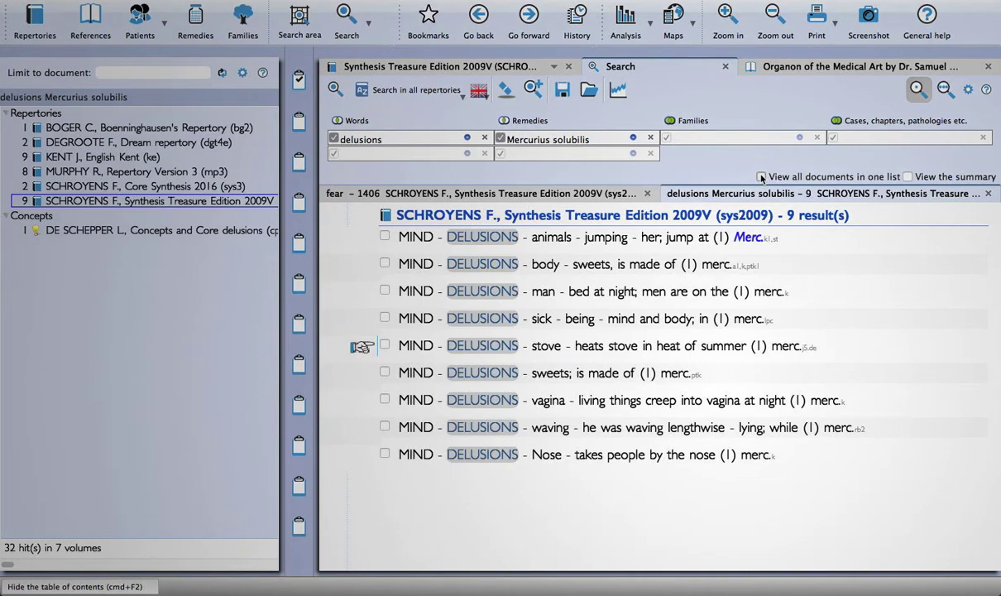
- Show results from all repertories in one list and scroll through the 32 hits
click(761, 178)
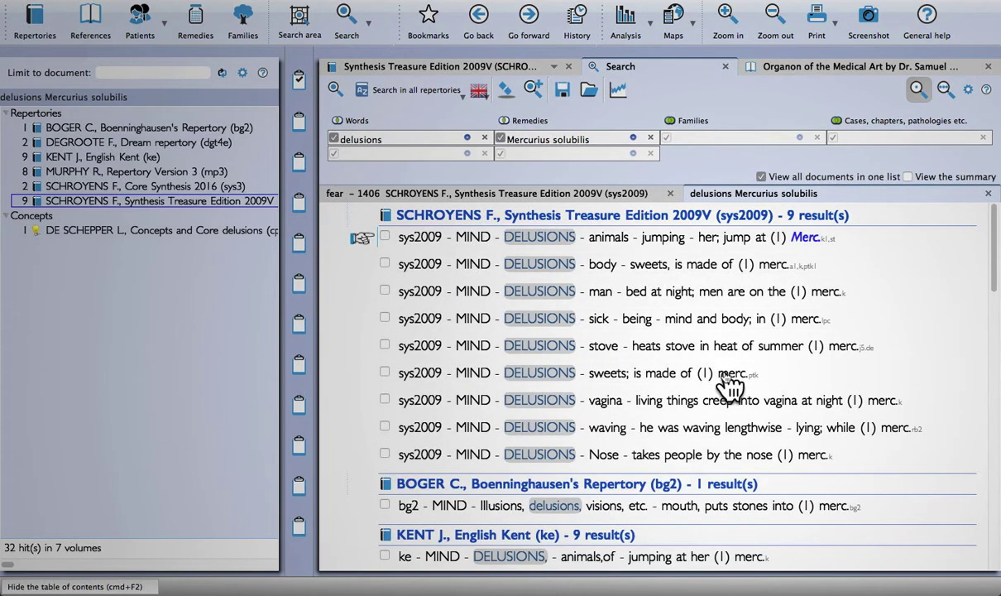
scroll(729, 383, down, 5)
scroll(726, 385, down, 3)
scroll(724, 385, down, 5)
scroll(723, 383, down, 5)
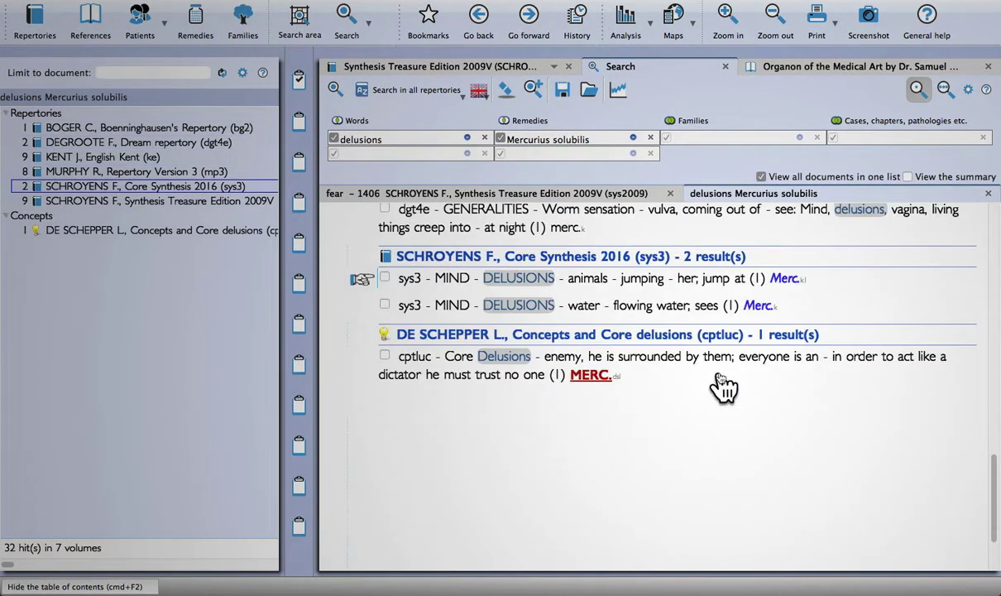
scroll(722, 383, up, 1)
scroll(723, 382, up, 5)
scroll(723, 382, up, 1)
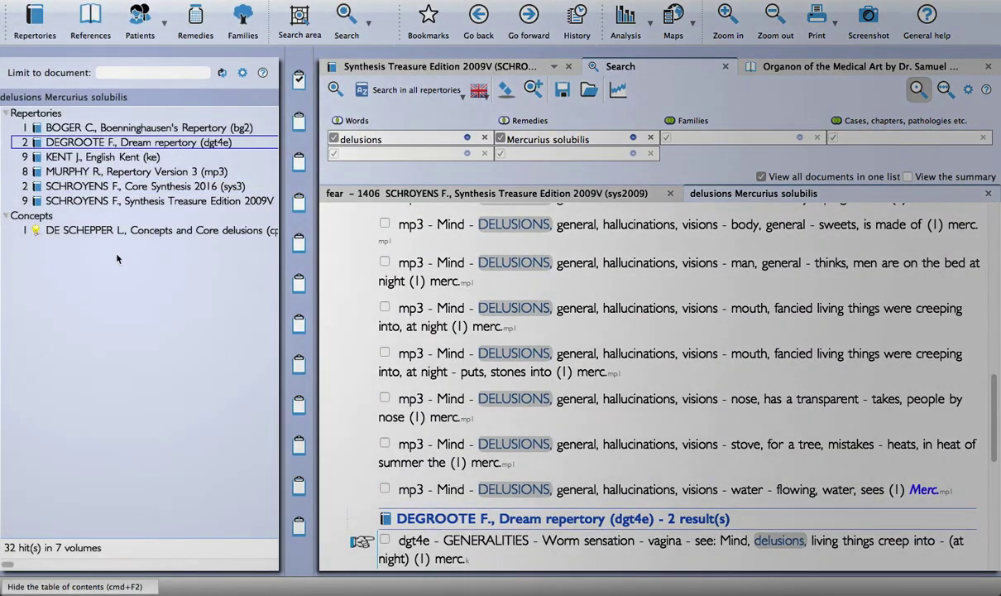
scroll(720, 313, down, 4)
scroll(720, 313, down, 2)
scroll(720, 313, up, 5)
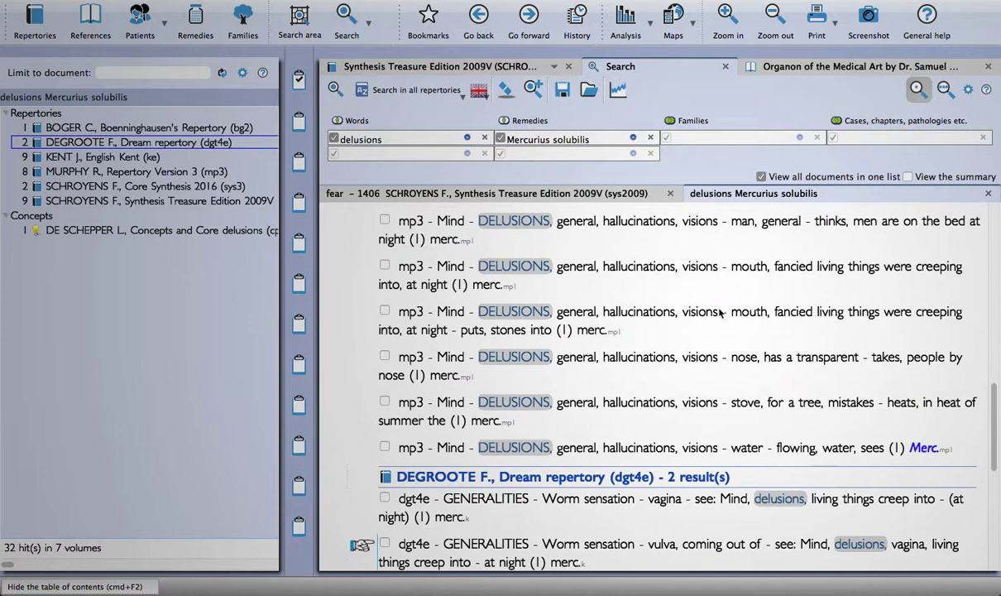
scroll(720, 313, up, 6)
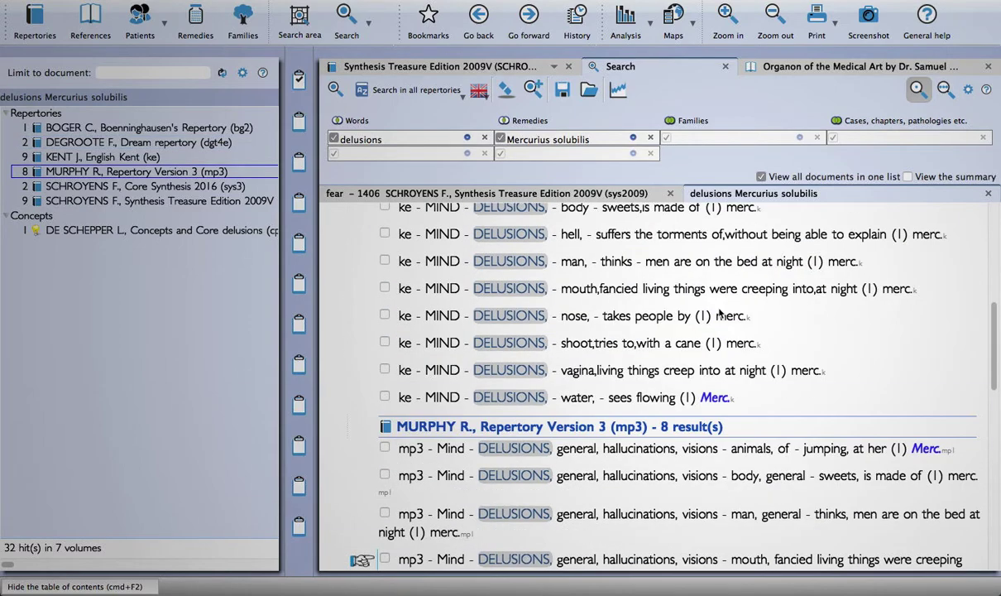
- Check all 32 results, drag them onto a clipboard, and open its analysis
key(super+a)
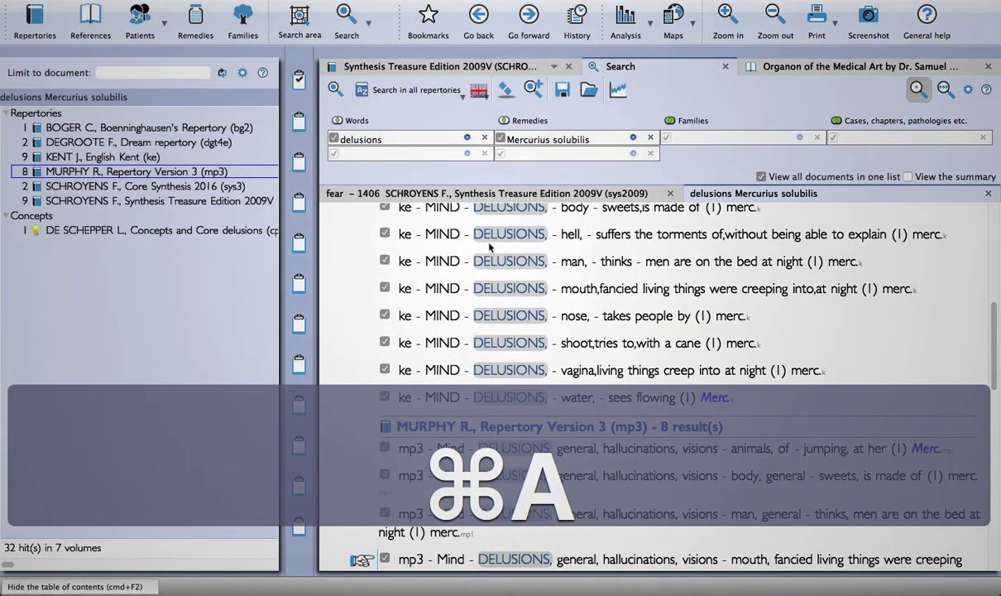
drag(443, 242, 302, 87)
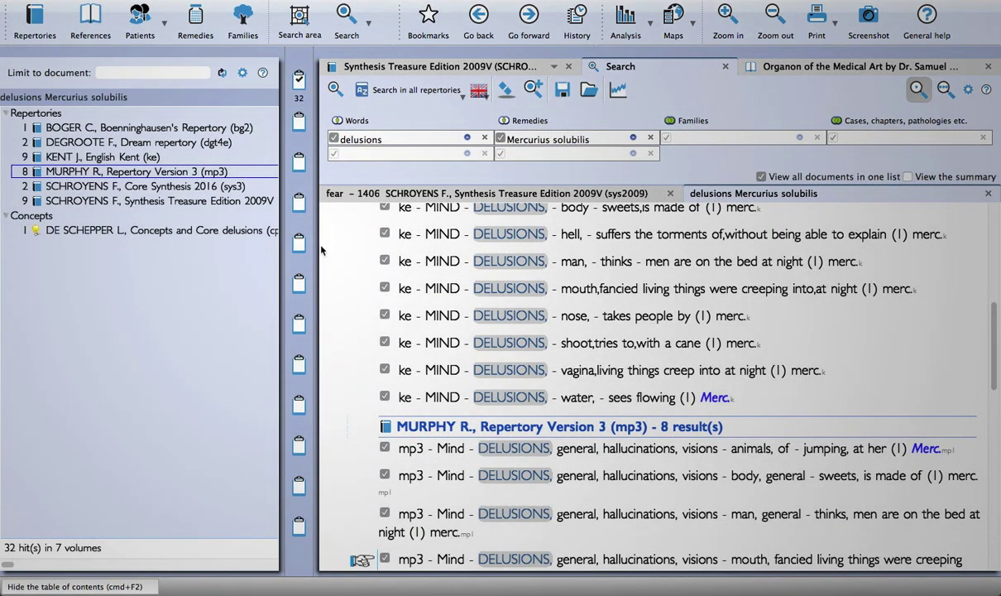
key(F8)
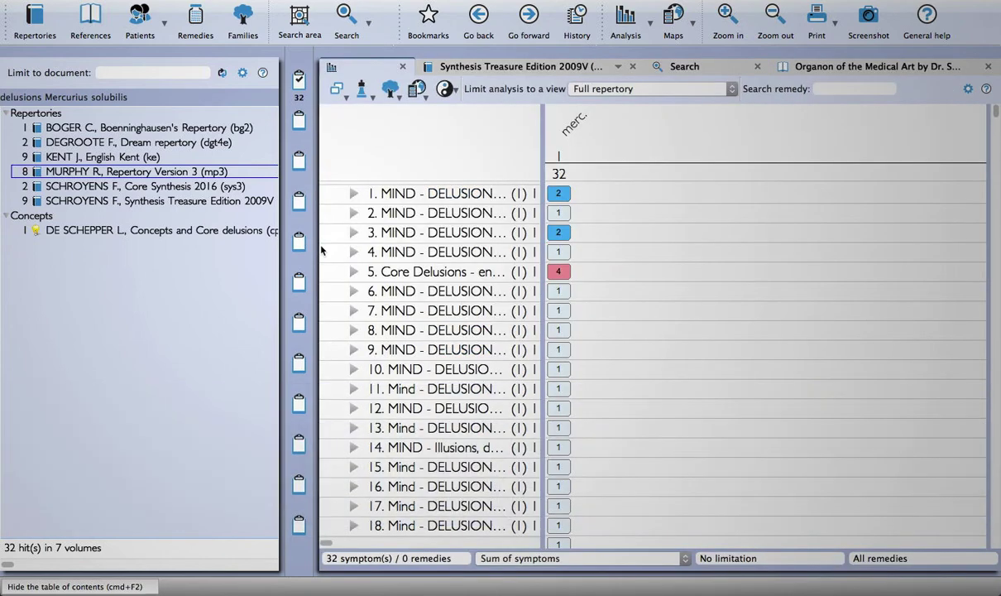
- Hide the table of contents, widen the symptom column and shrink the list font
click(323, 250)
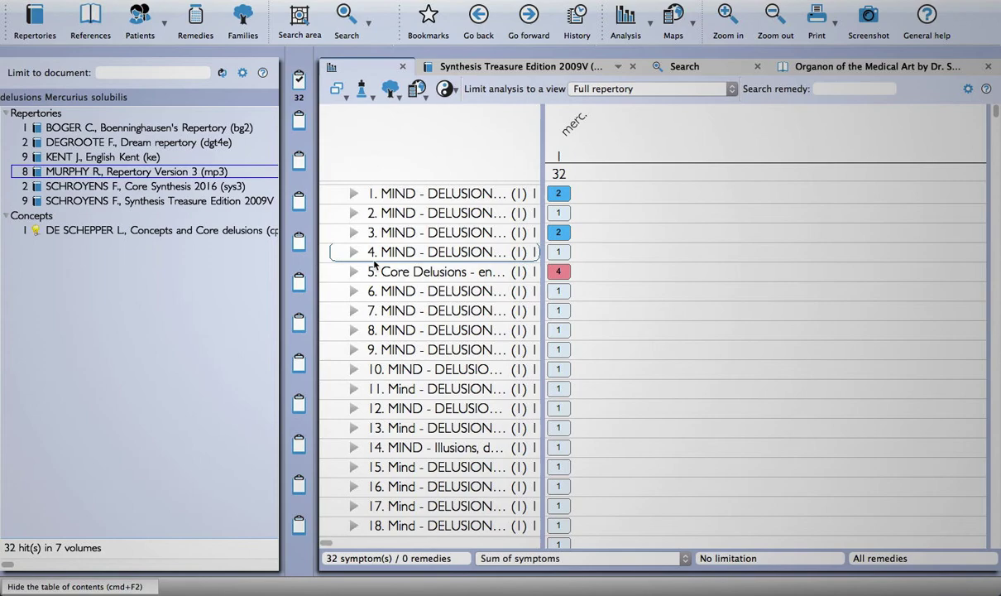
key(super+F2)
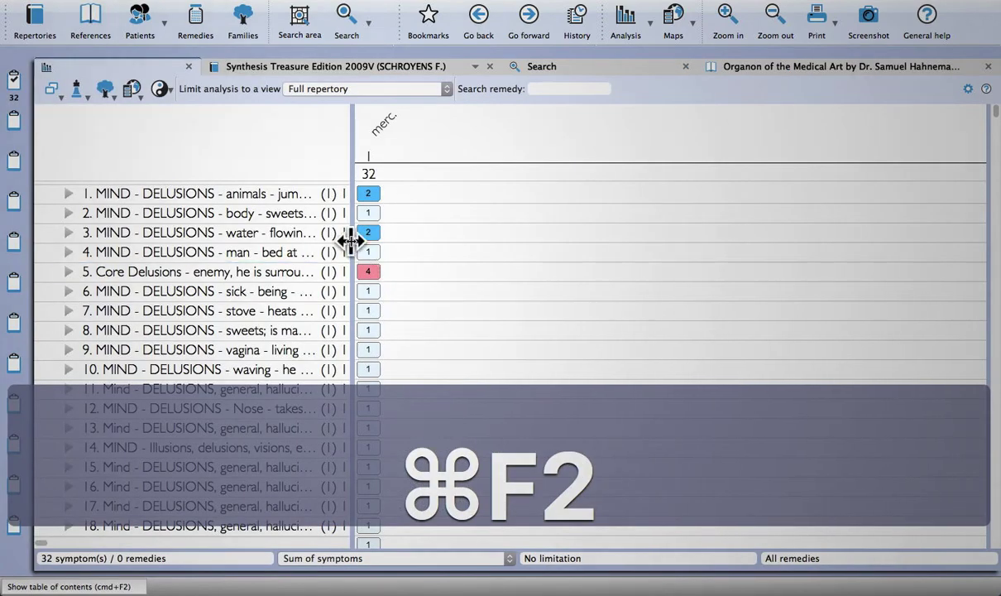
drag(350, 240, 774, 257)
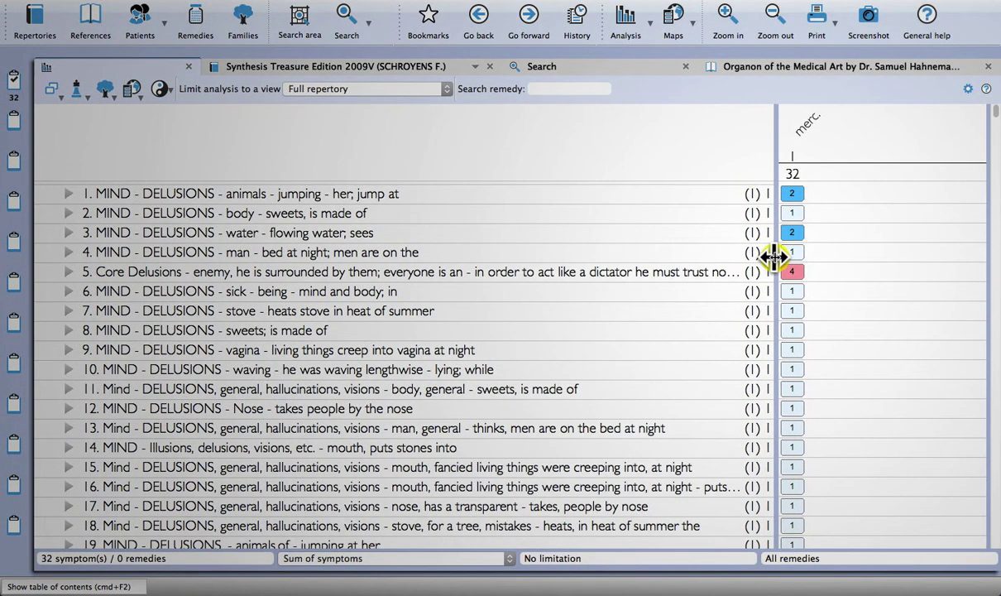
click(633, 347)
key(super+minus)
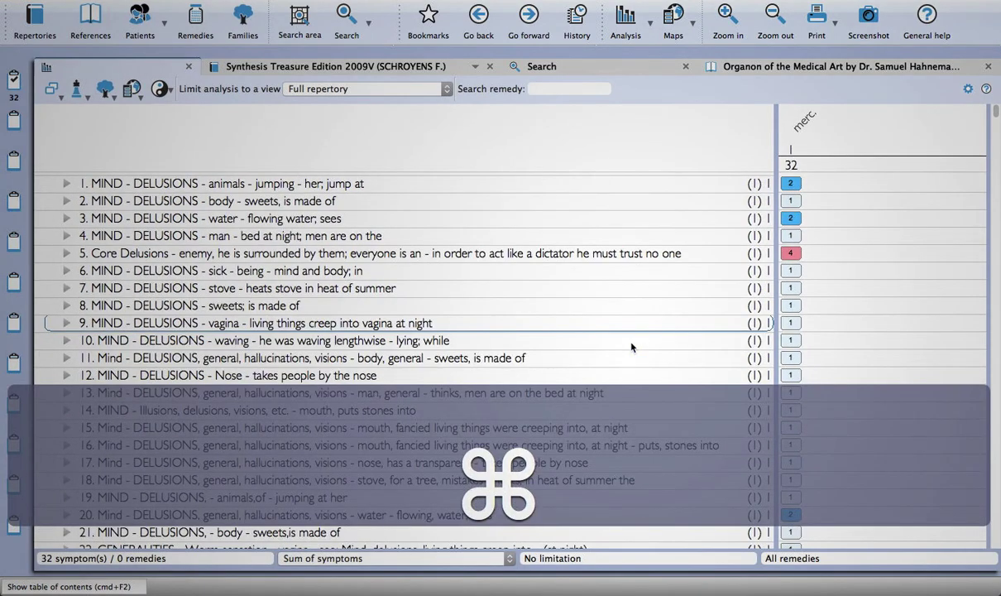
scroll(632, 348, down, 4)
scroll(633, 348, down, 4)
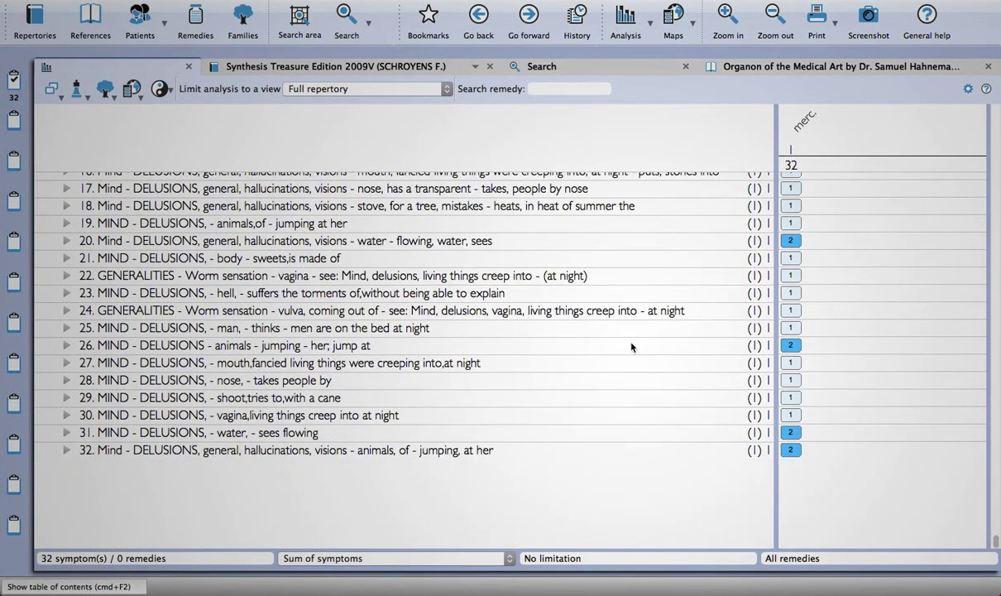
scroll(632, 347, up, 5)
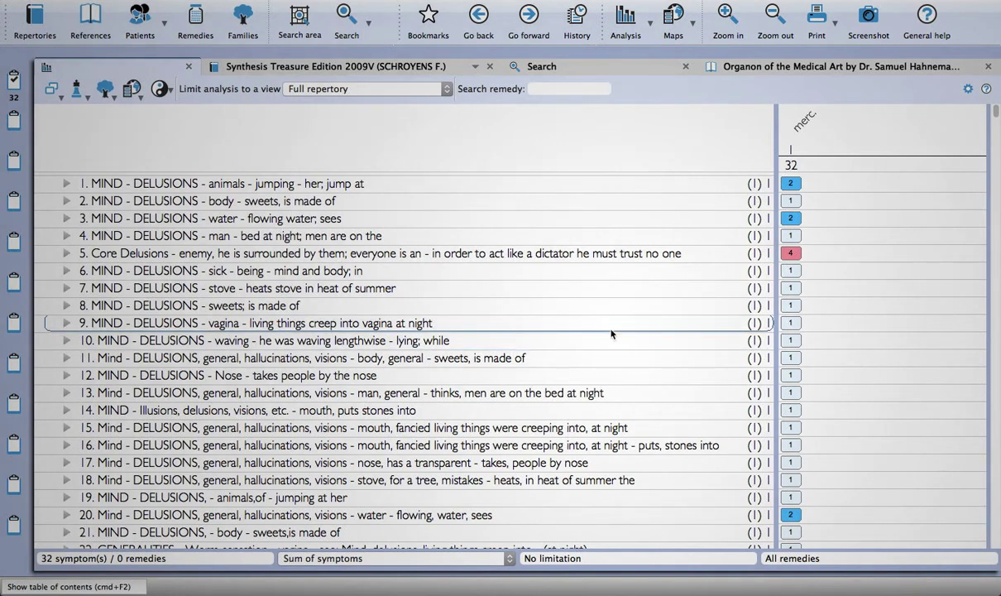
click(365, 251)
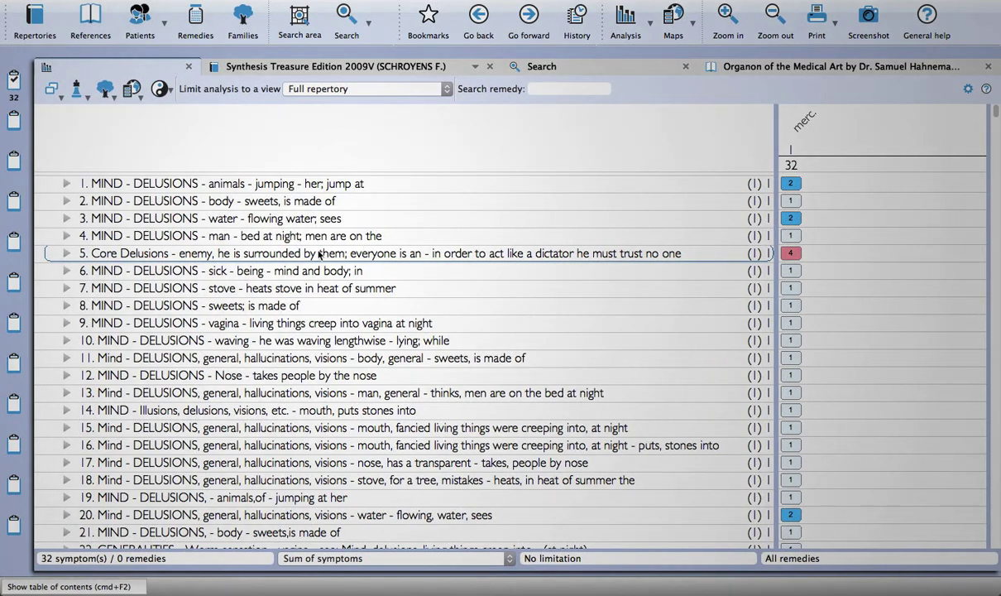
- Select all 32 symptoms and copy their symptom text with Shift+Cmd+C
key(super+a)
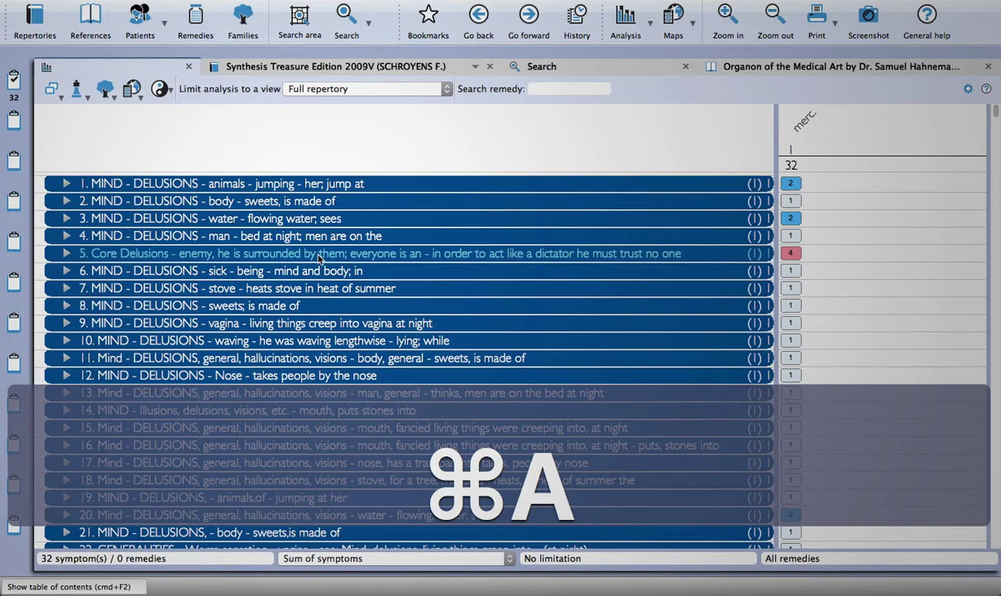
right_click(319, 256)
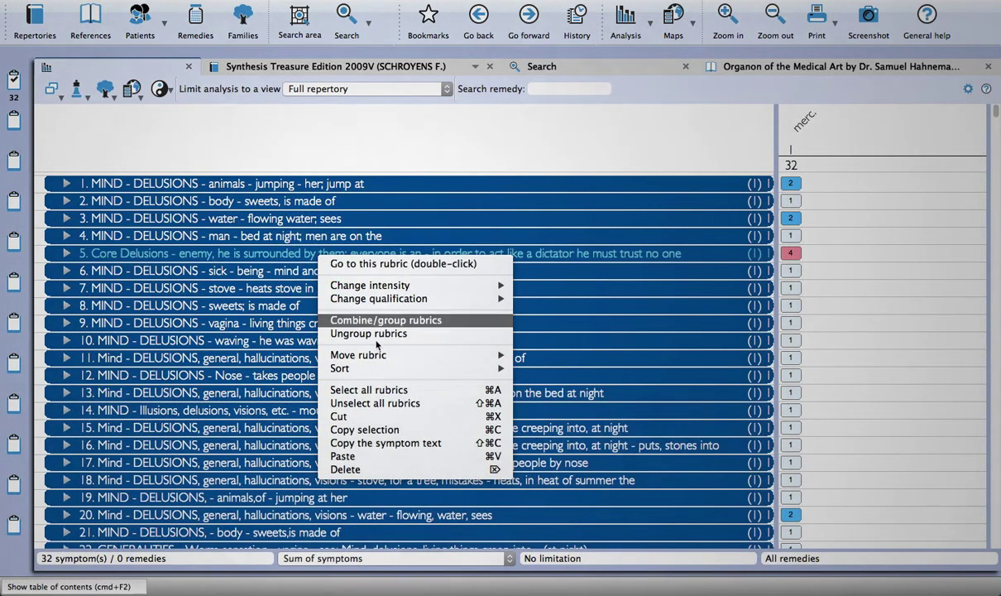
click(378, 392)
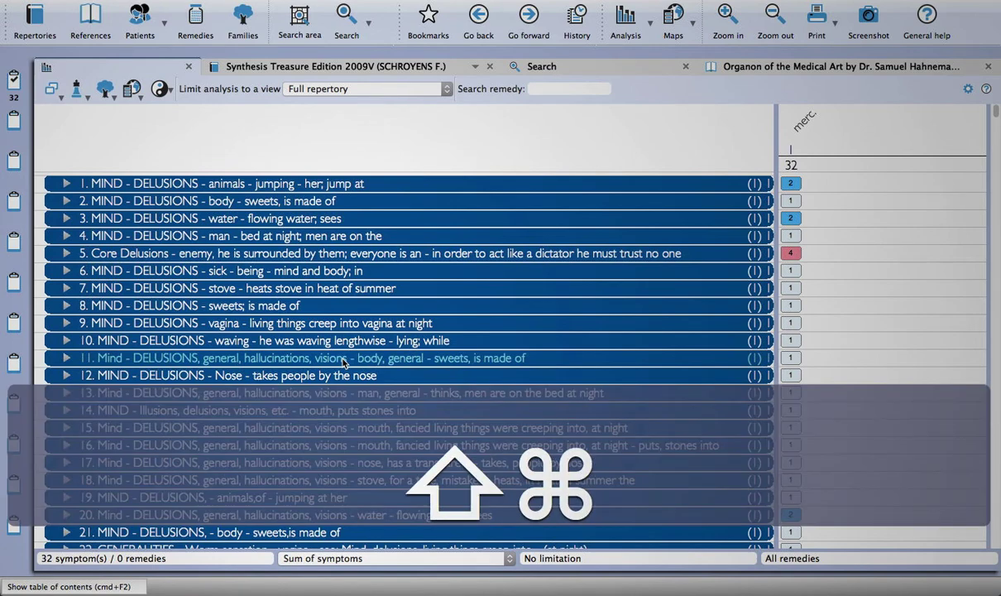
key(shift+super+c)
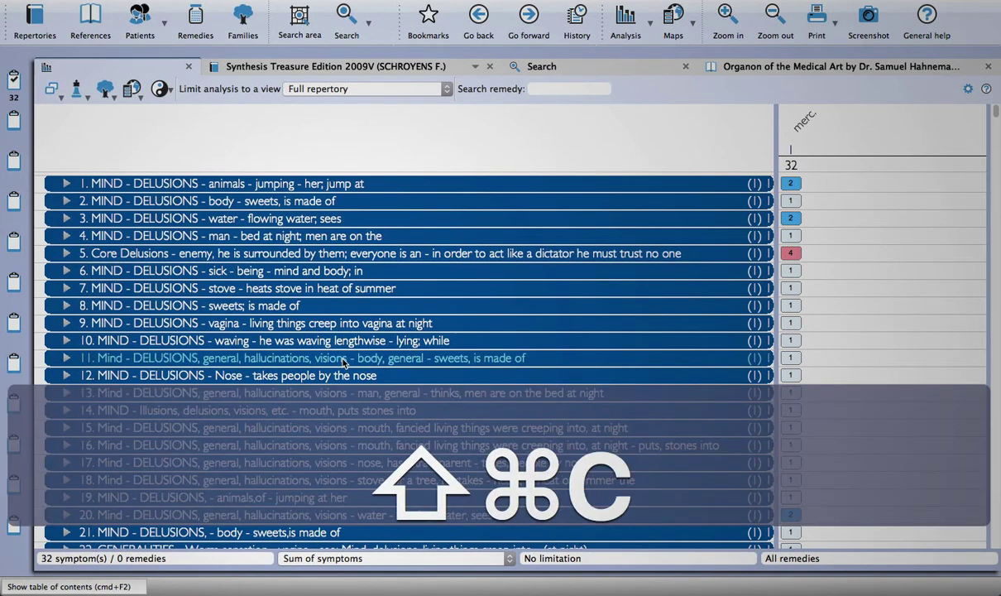
right_click(332, 363)
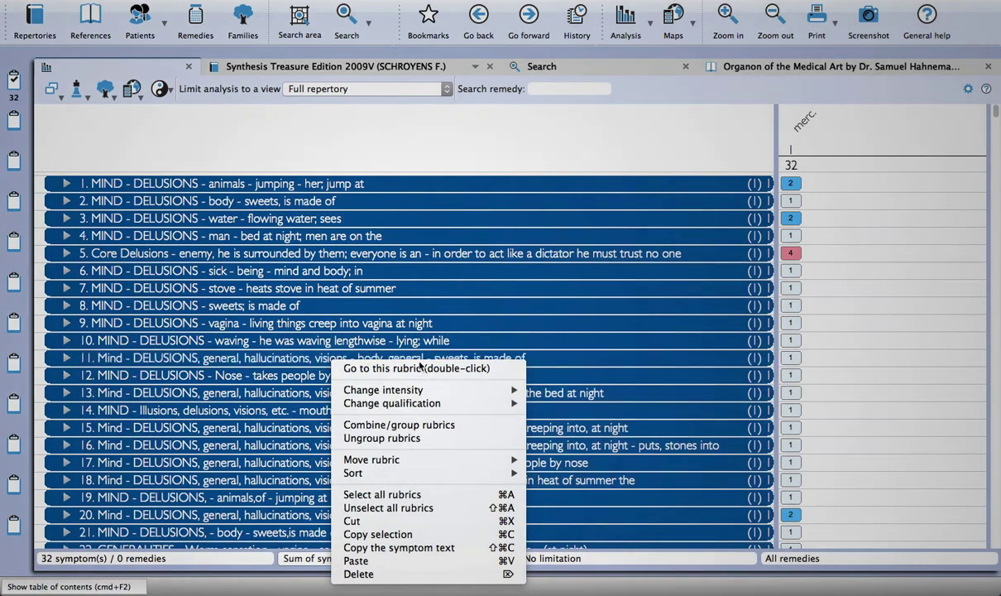
click(432, 549)
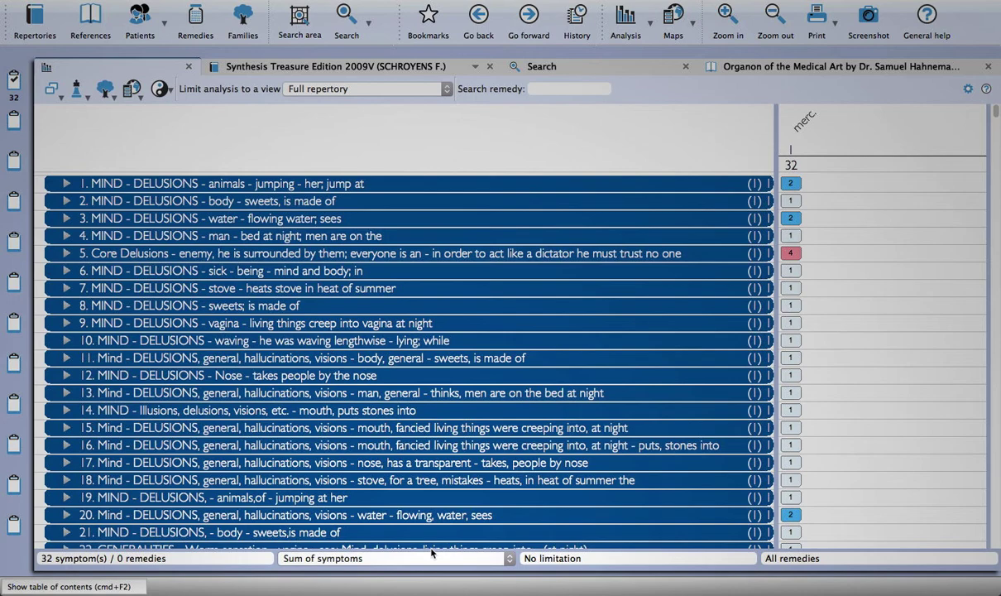
key(super+Tab)
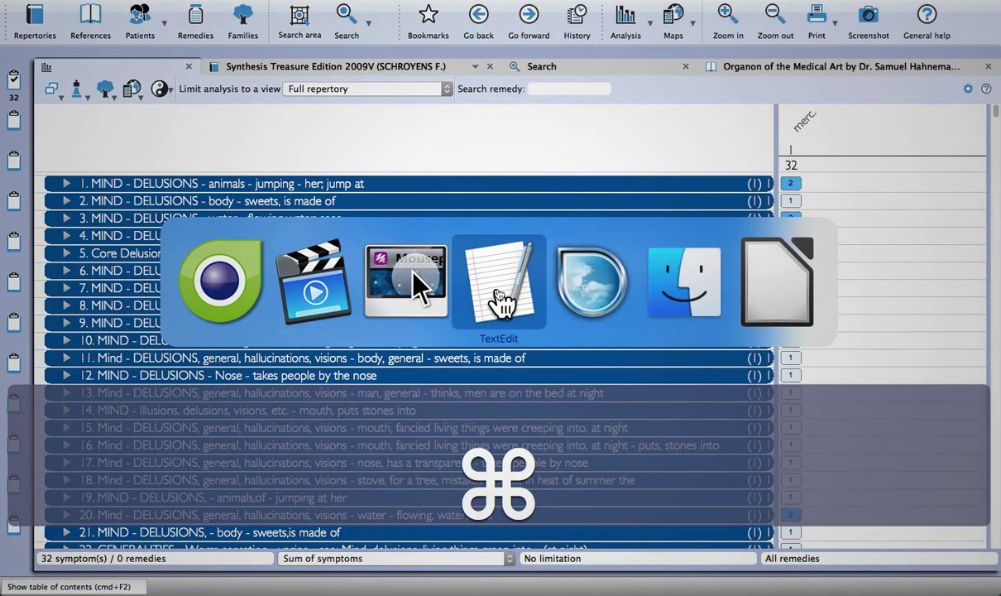
- Clear the TextEdit document's old text and paste the copied Mercurius delusions rubrics
click(498, 294)
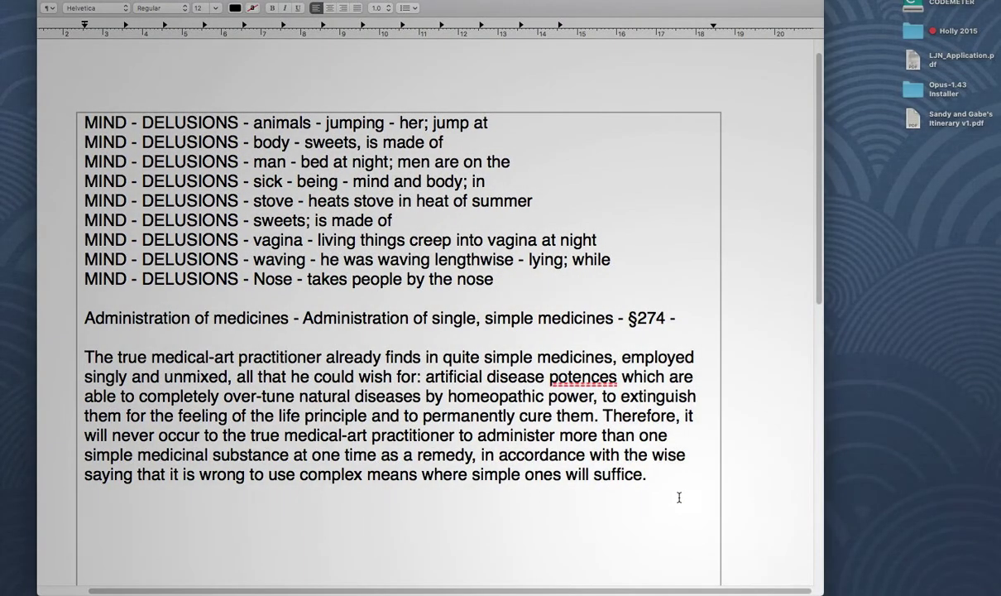
click(679, 496)
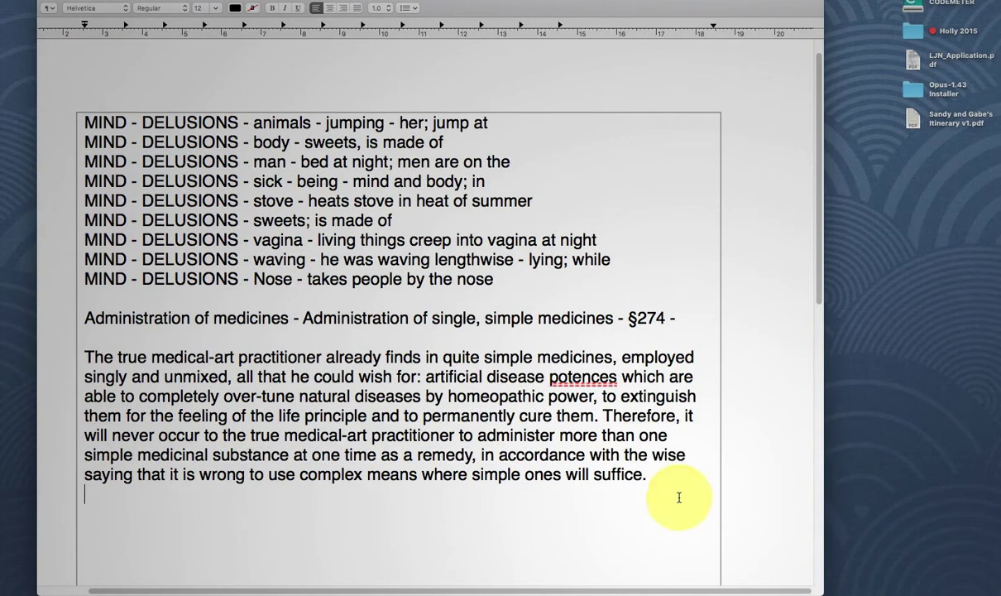
key(super+a)
key(BackSpace)
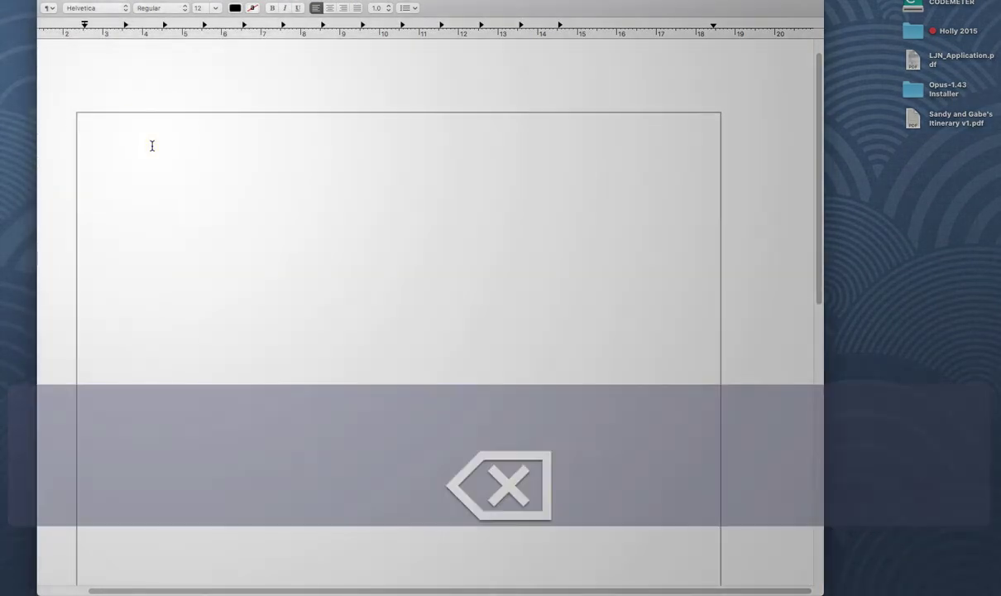
right_click(151, 146)
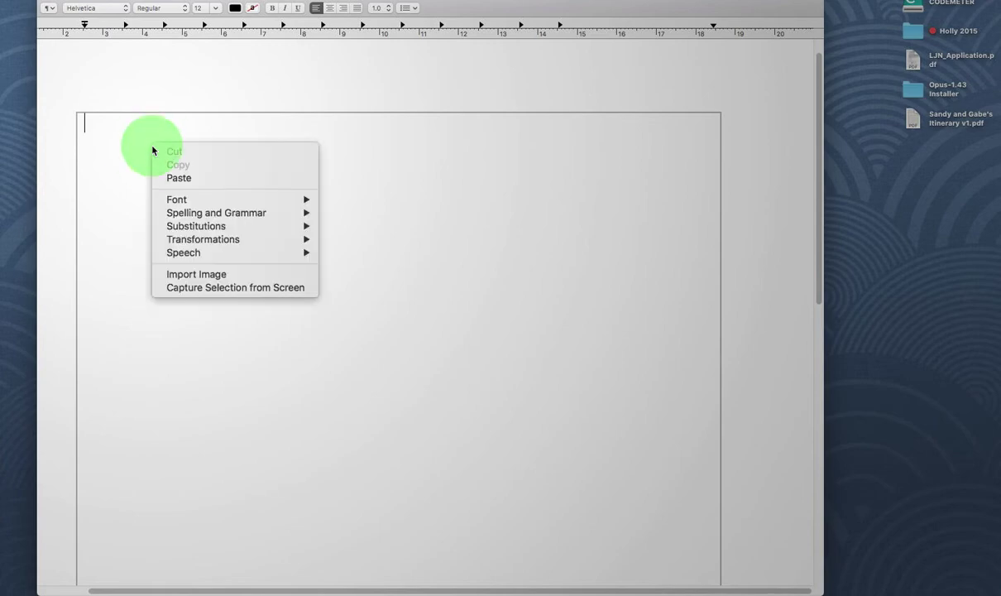
click(201, 180)
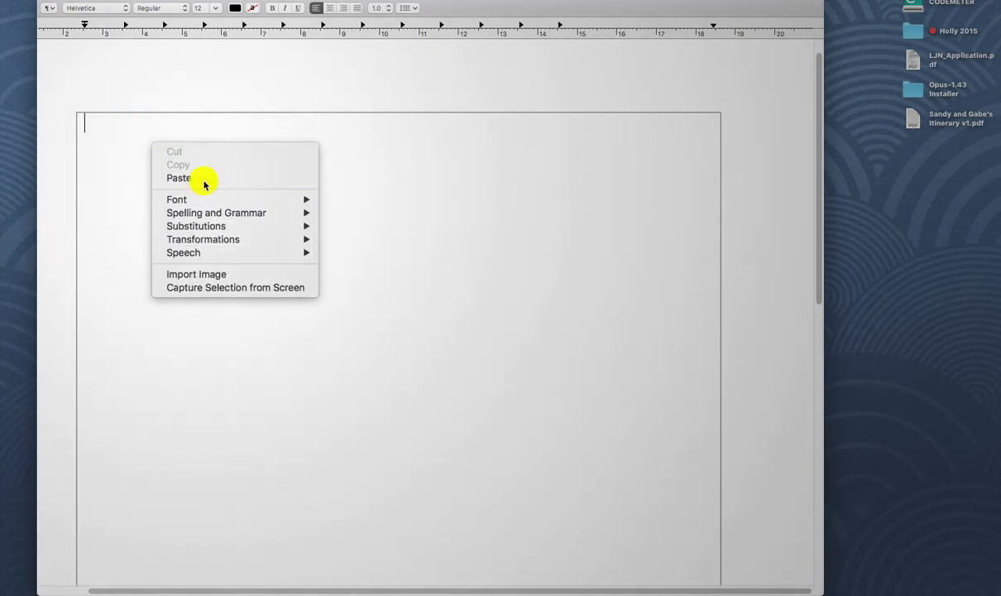
scroll(212, 189, up, 5)
scroll(212, 189, up, 2)
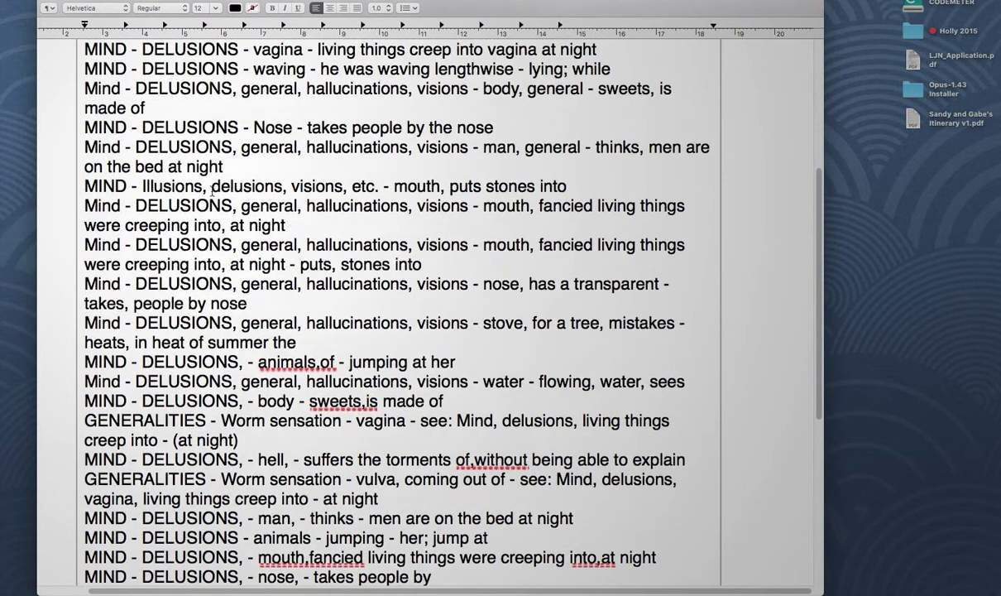
scroll(212, 190, up, 2)
scroll(212, 192, down, 4)
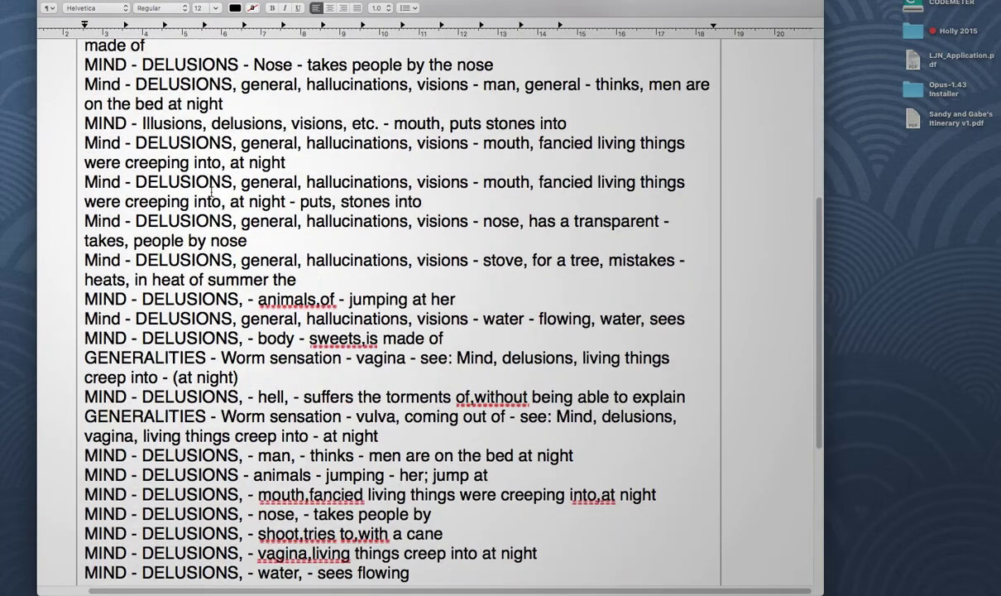
scroll(212, 192, down, 4)
- Back in Radar Opus, open the Organon of the Medical Art and make Clipboard 2 active
key(ctrl+Left)
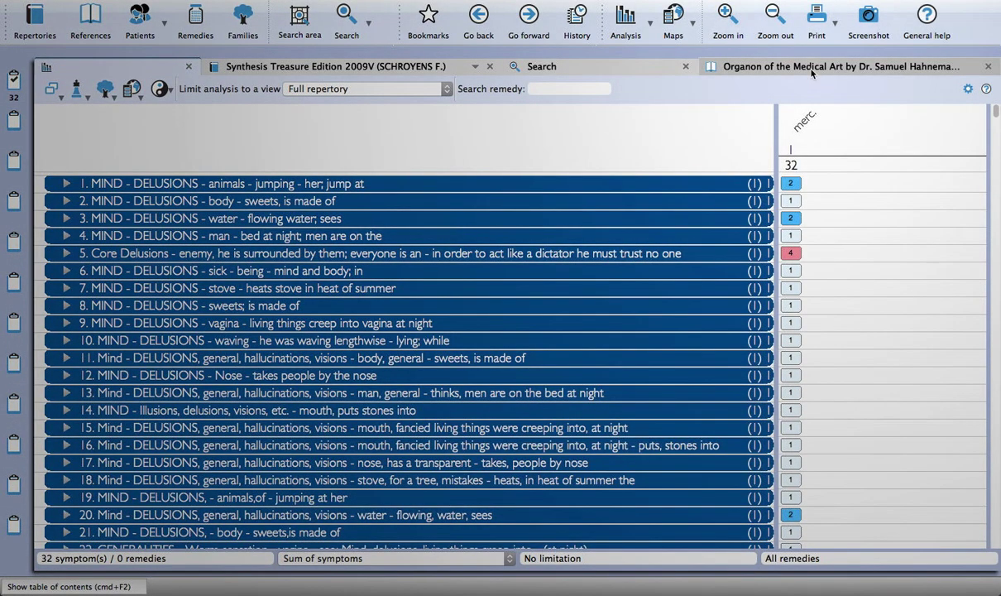
click(812, 70)
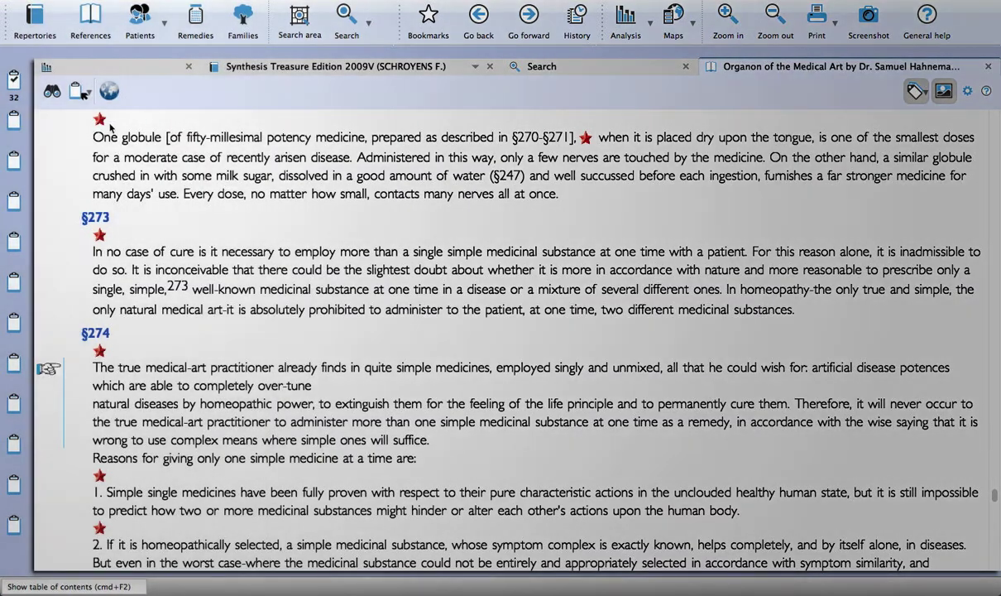
key(alt)
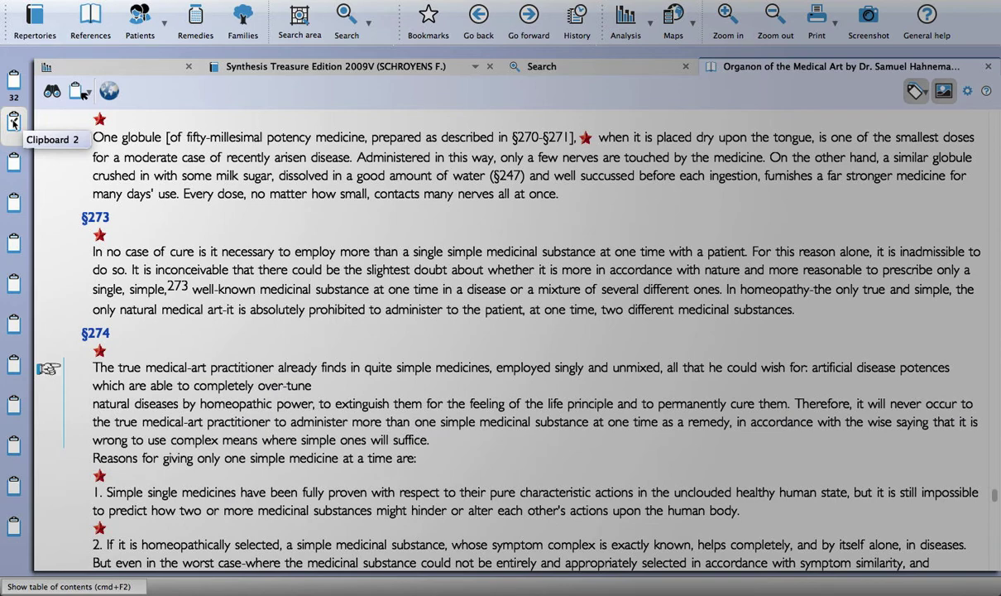
click(14, 122)
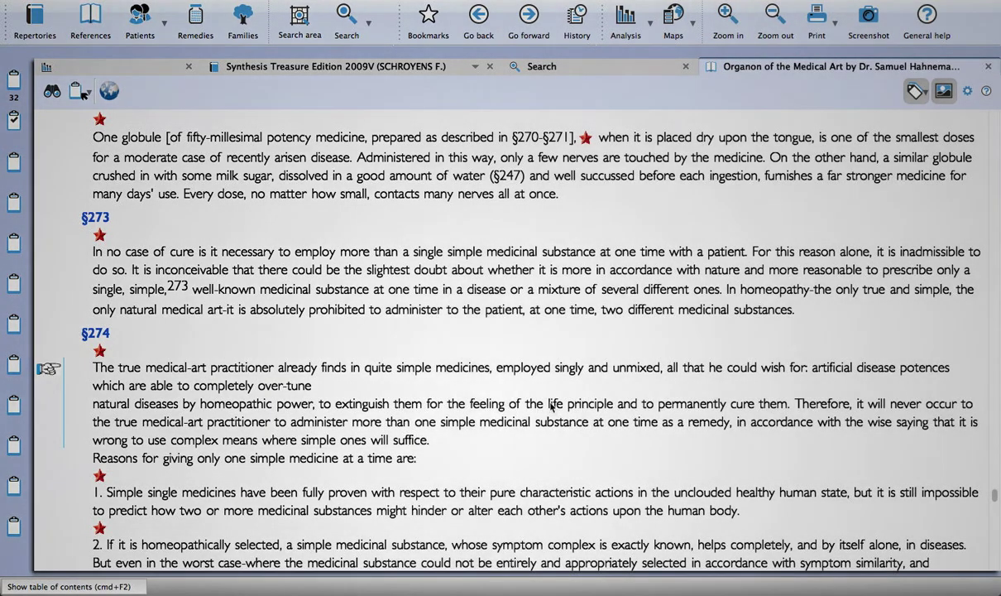
- Set text dragging to drag-and-drop mode in the text display settings
click(967, 92)
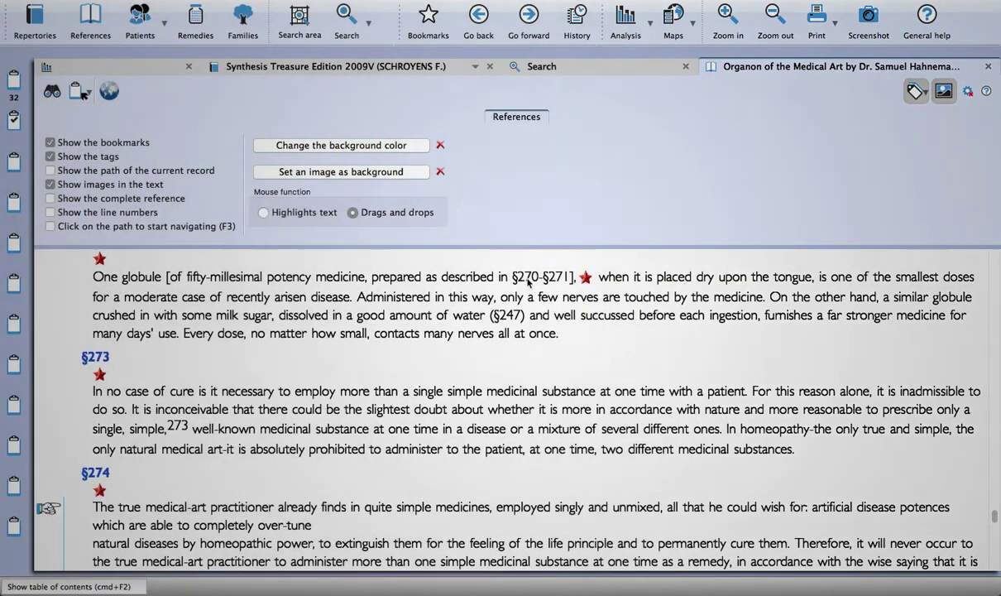
click(263, 214)
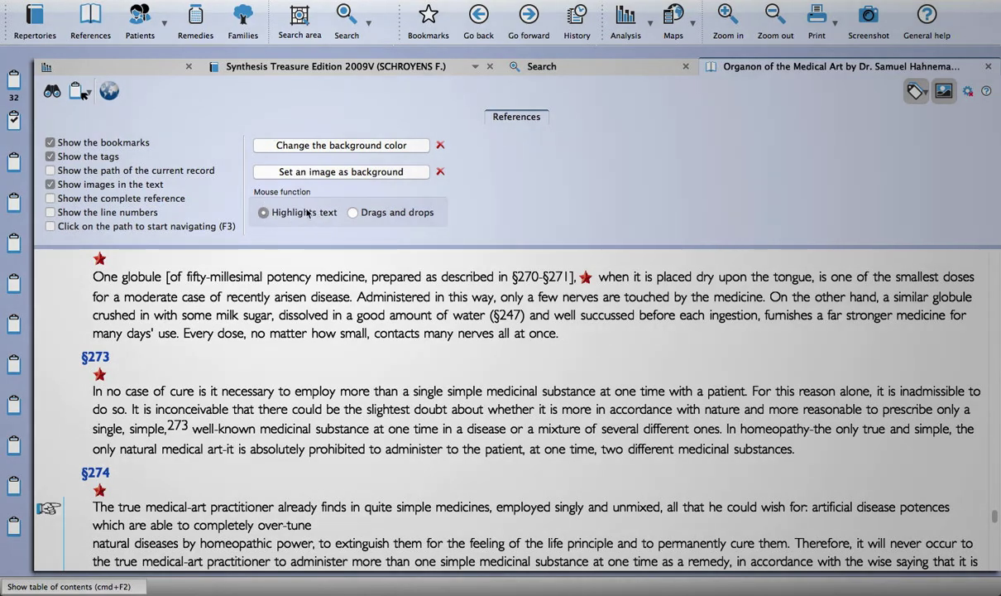
click(353, 213)
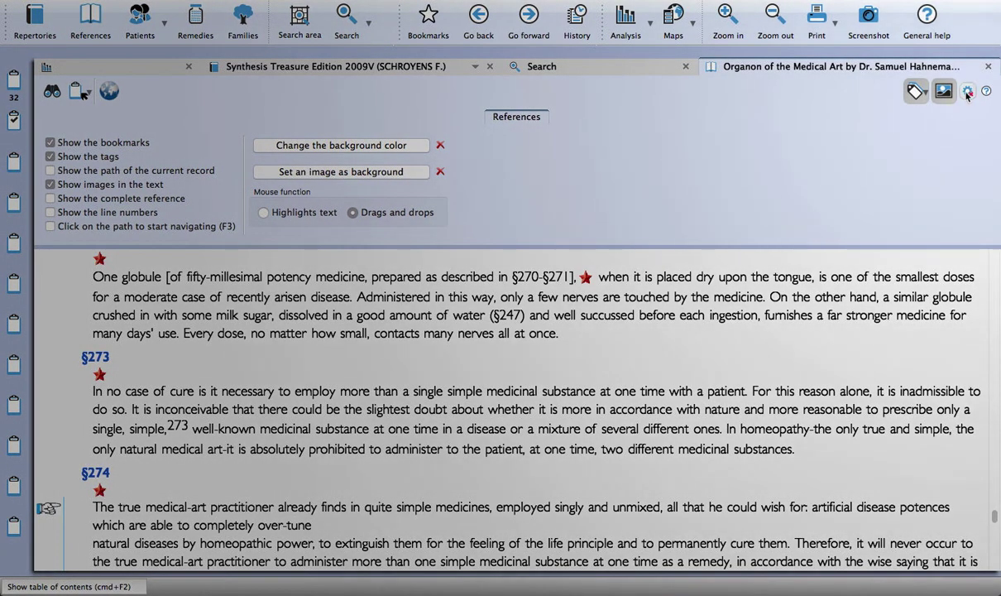
click(969, 93)
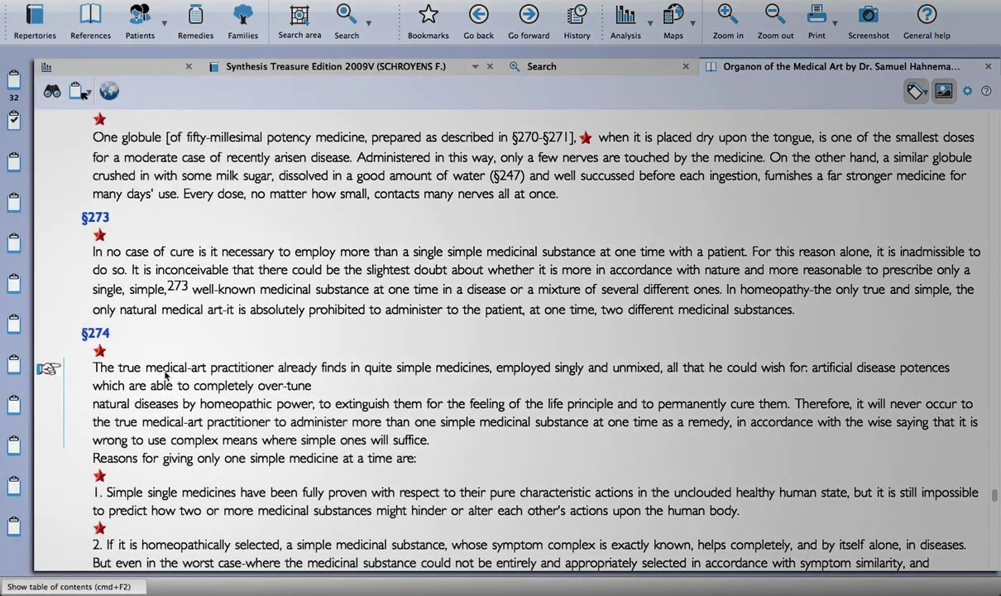
- Add the Organon §274 paragraph to Clipboard 2 and show the clipboard's contents
drag(101, 357, 214, 370)
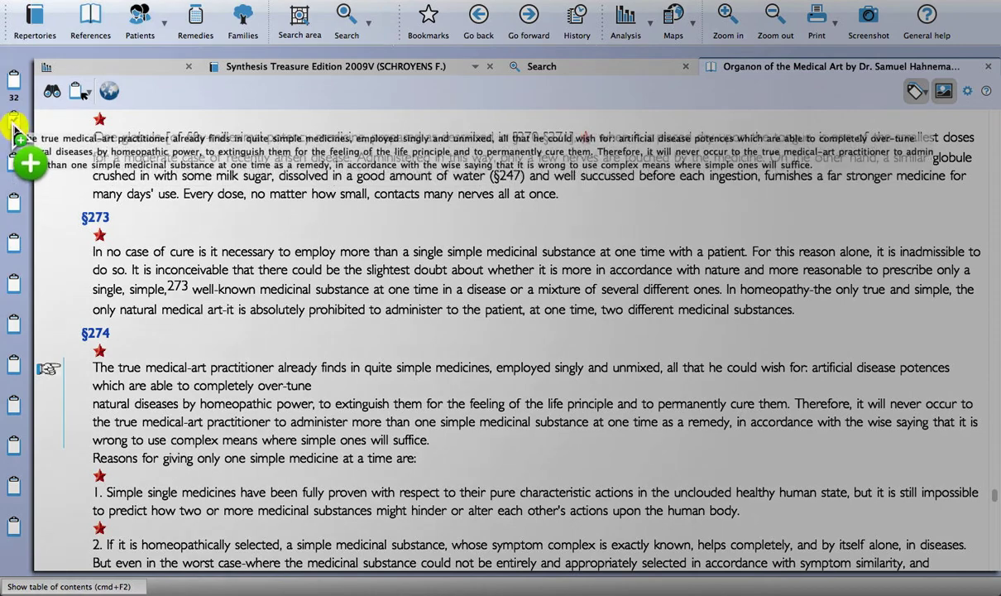
drag(214, 370, 14, 123)
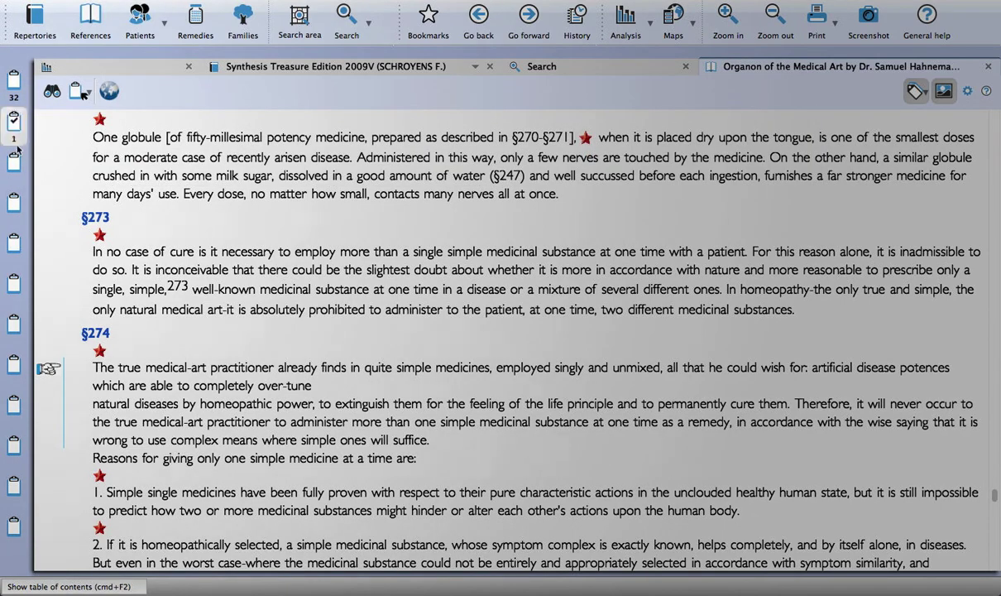
click(14, 125)
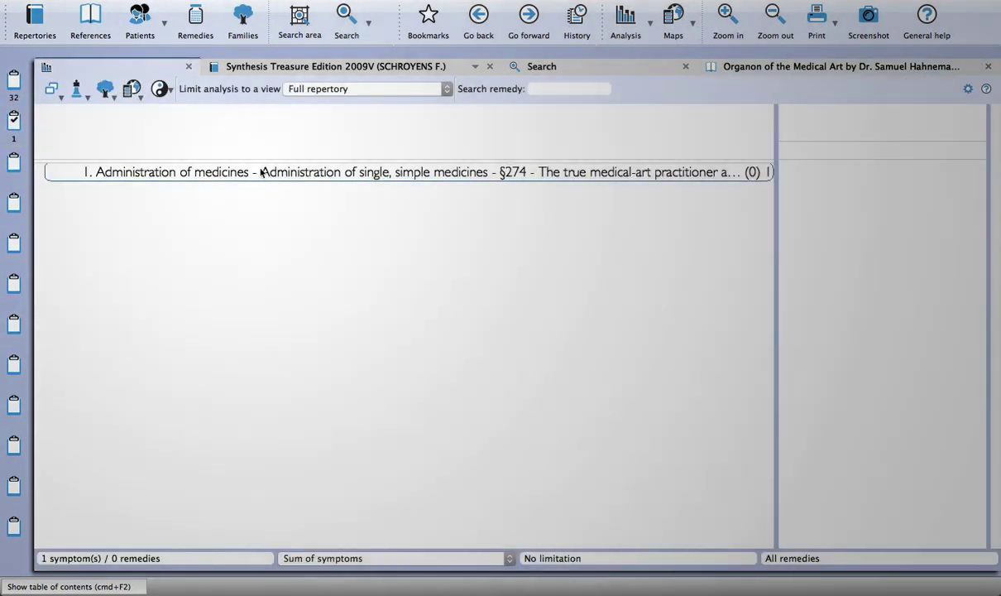
- Copy the §274 entry from the clipboard analysis list
click(263, 172)
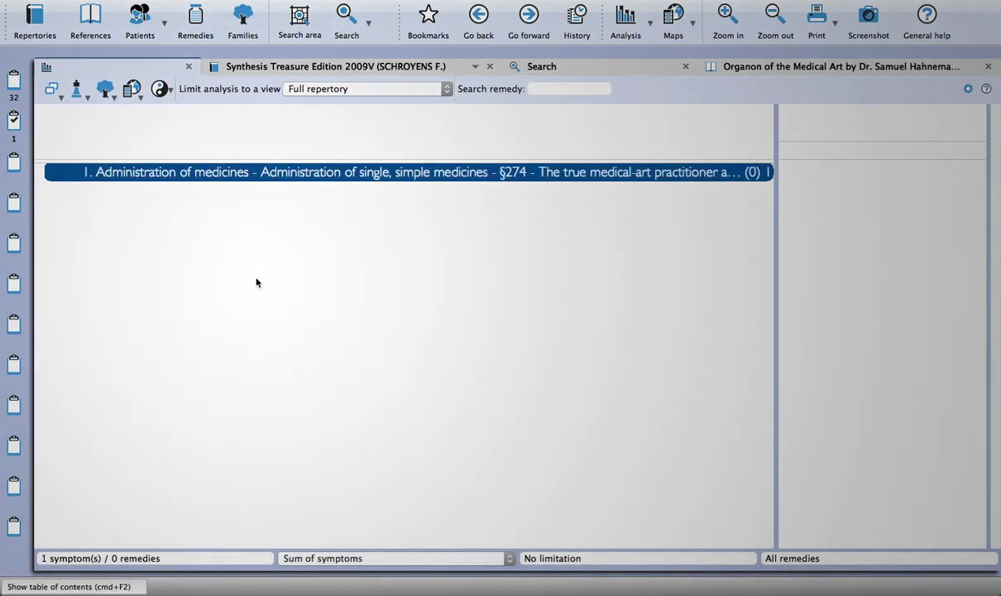
key(shift+super)
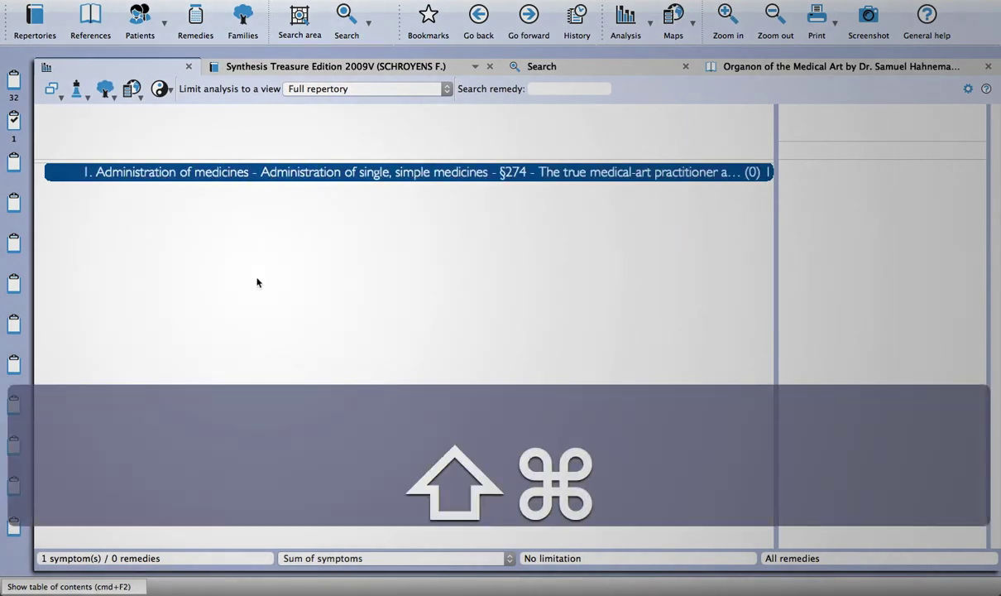
key(shift+super+c)
- Paste the §274 paragraph into TextEdit on a new line below the delusions rubrics
key(super+Tab)
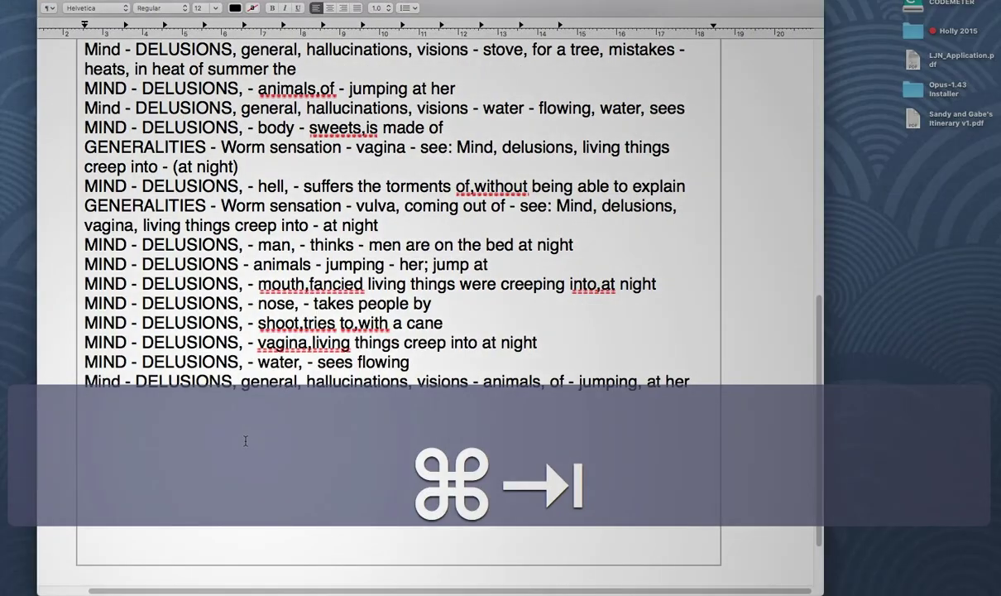
click(245, 440)
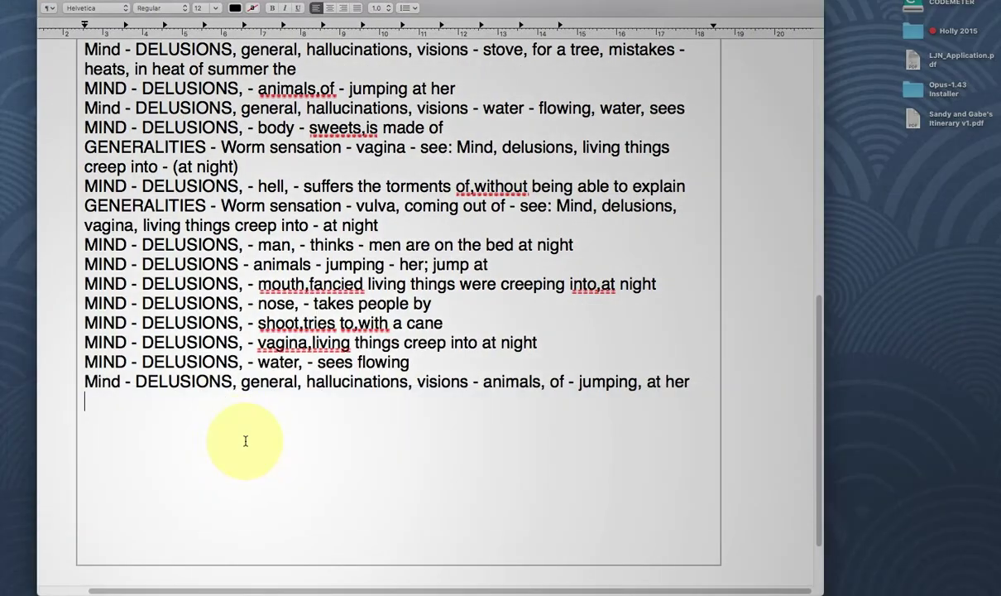
key(Return)
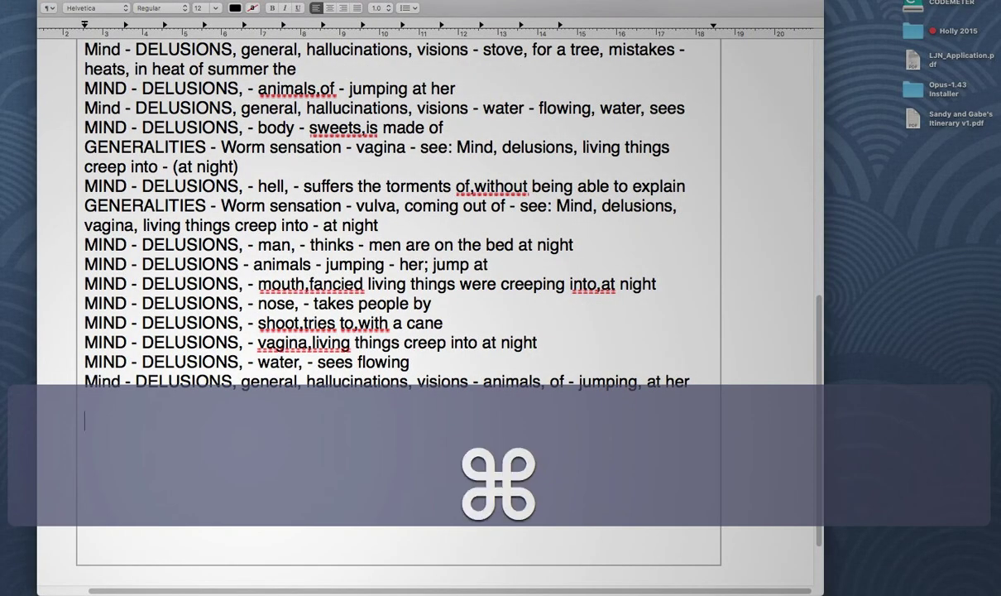
text(Administration of medicines - Administration of single, simple medicines - §274 - The true medical-art practitioner already finds in quite simple medicines, employed singly and unmixed, all that he could wish for: artificial disease potences which are able to completely over-tune natural diseases by homeopathic power, to extinguish them for the feeling of the life principle and to permanently cure them. Therefore, it will never occur to the true medical-art practitioner to administer more than one simple medicinal substance at one time as a remedy, in accordance with the wise saying that it is wrong to use complex means where simple ones will suffice.)
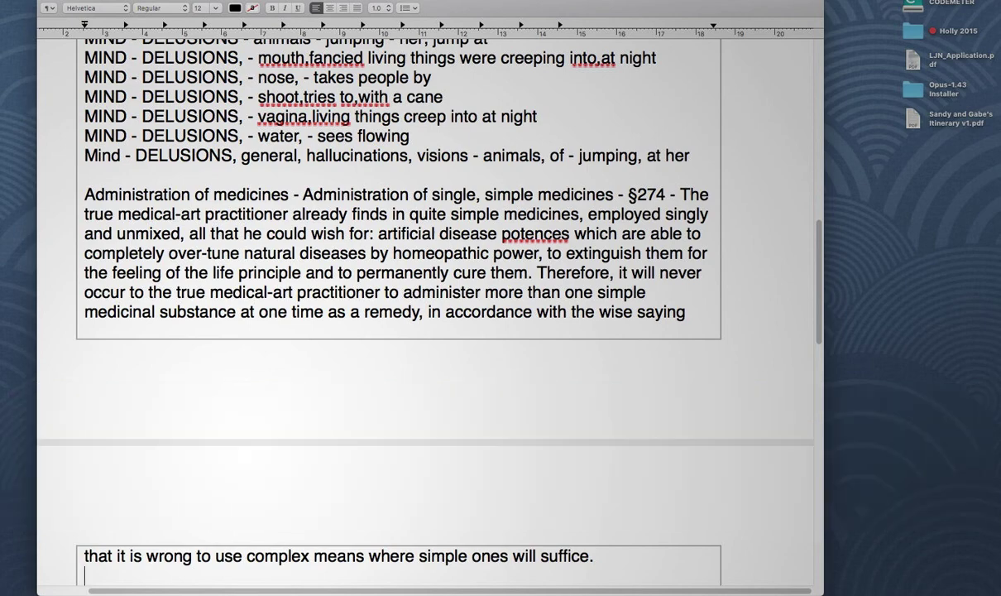
key(ctrl+Left)
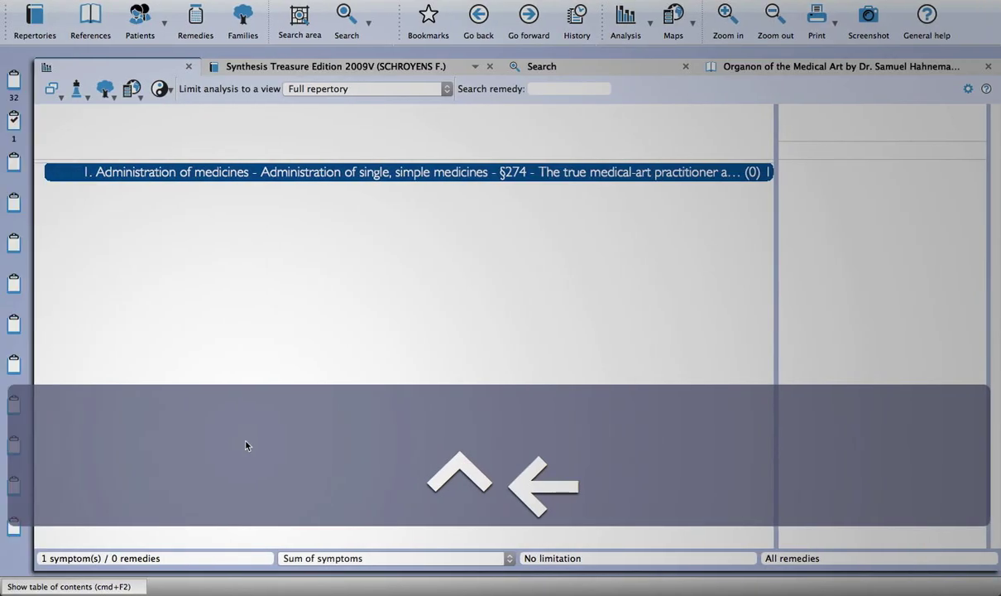